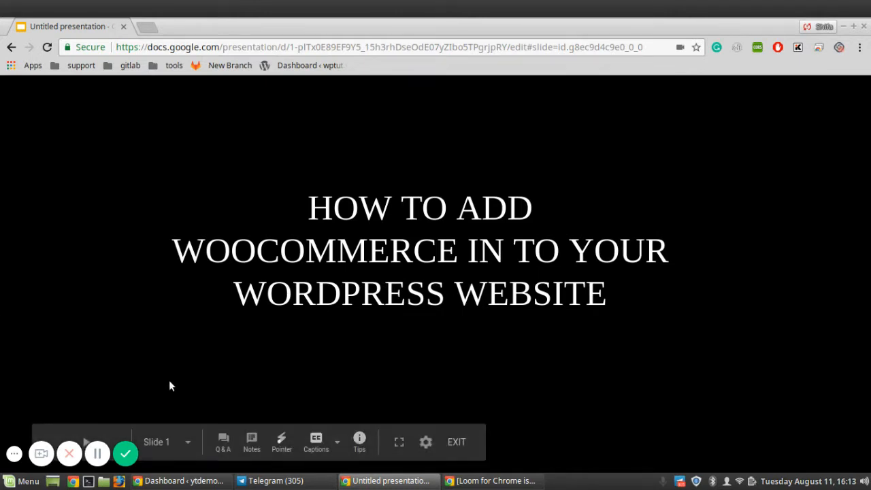
- Search the plugin directory for 'woocommerce' from Plugins > Add New in the dashboard
click(162, 481)
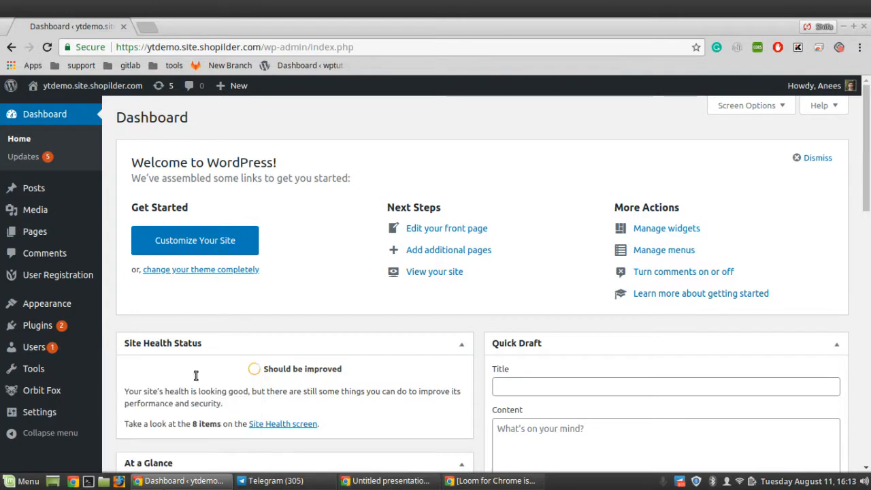
mouse_move(49, 330)
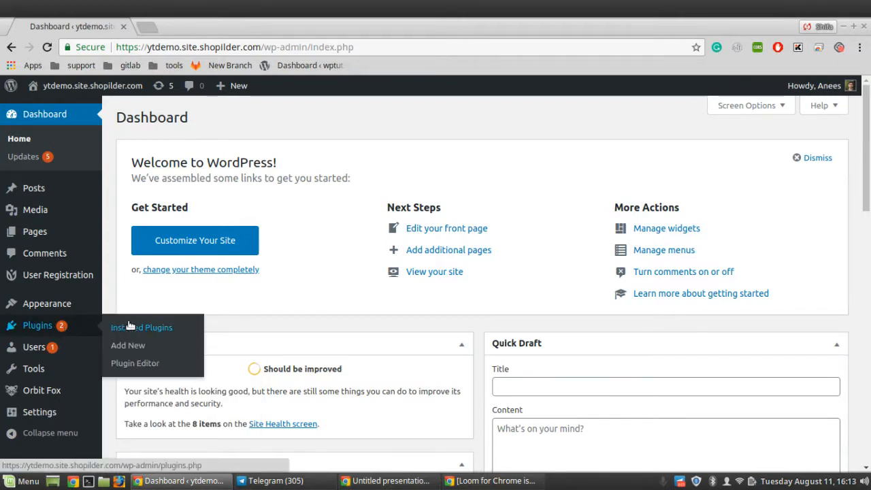
click(139, 346)
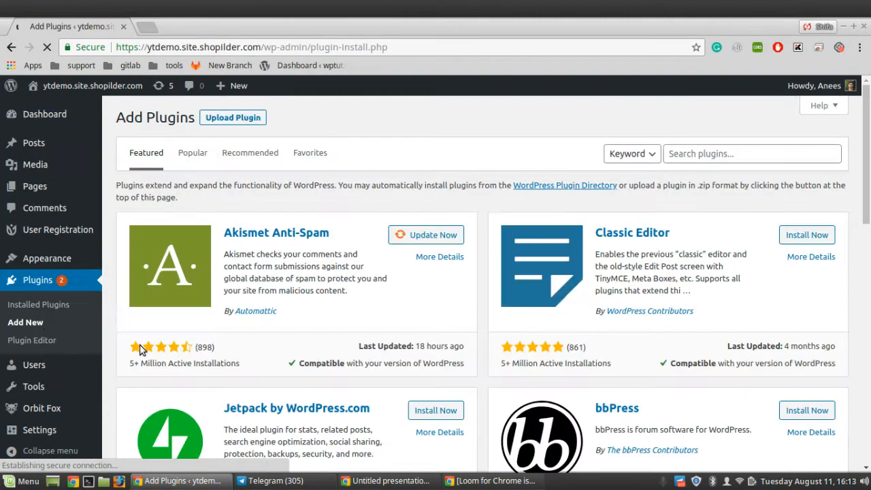
click(692, 154)
text(wooc)
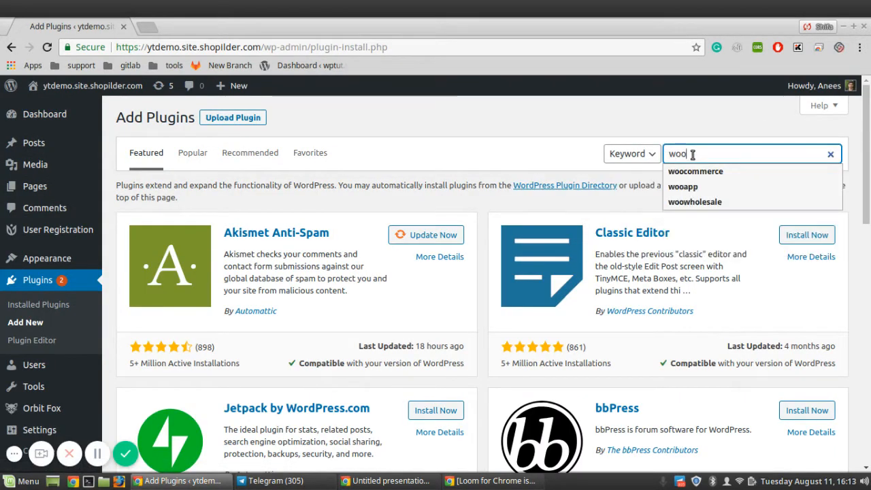
text(ommerce)
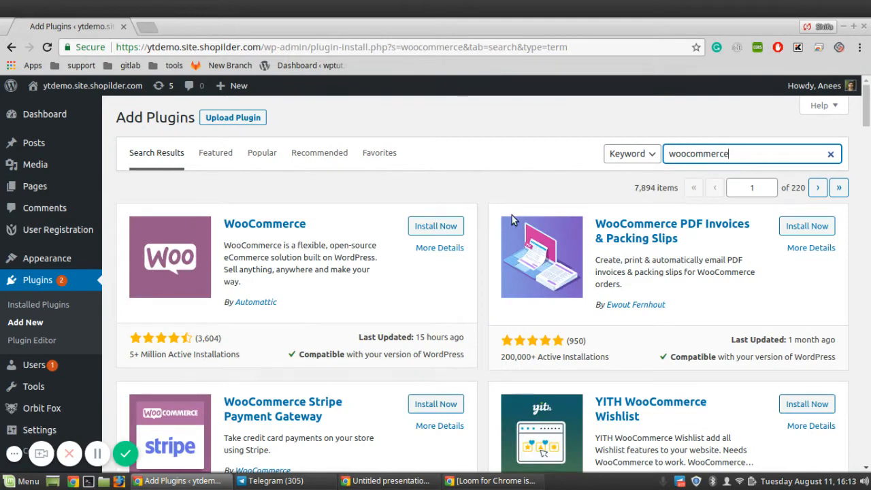
- Install the WooCommerce plugin from its search result, then activate it
click(434, 226)
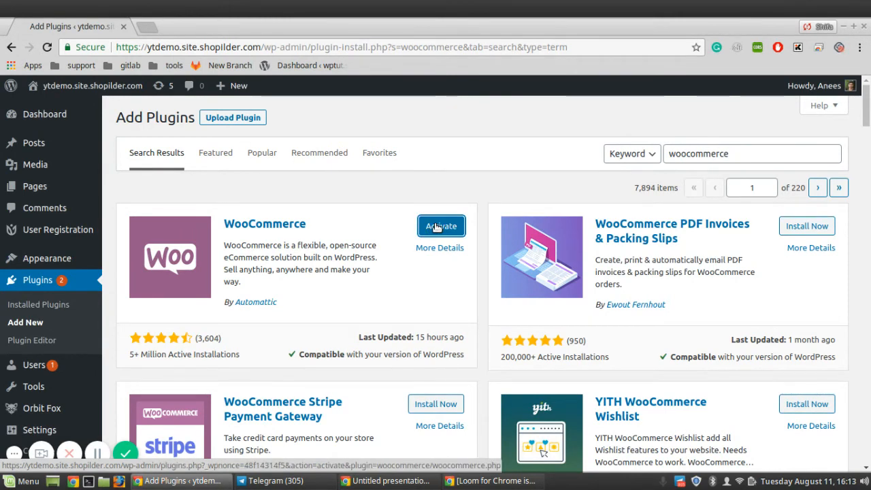
click(444, 227)
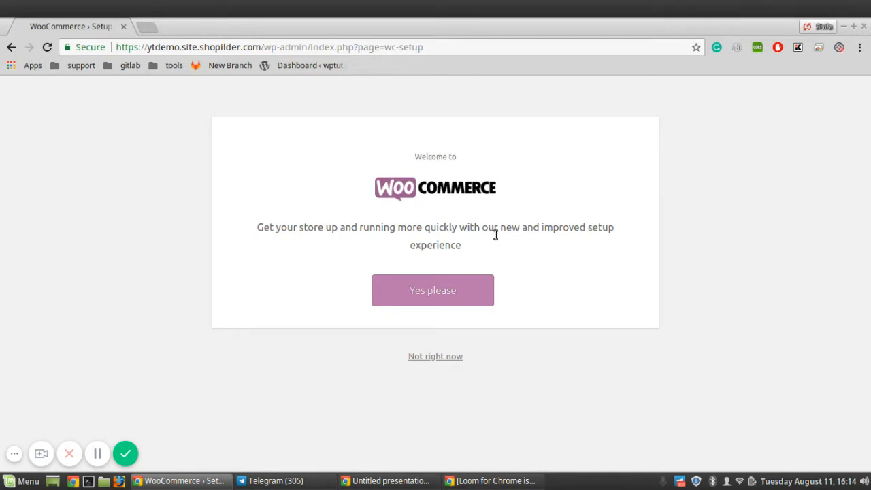
- Accept the guided store setup and enter 'testaddress' as Address line 1
click(424, 291)
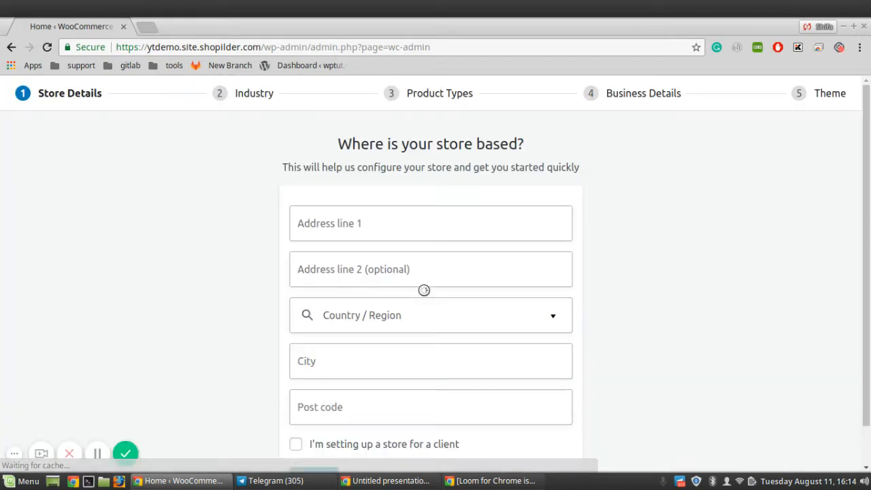
drag(868, 162, 868, 184)
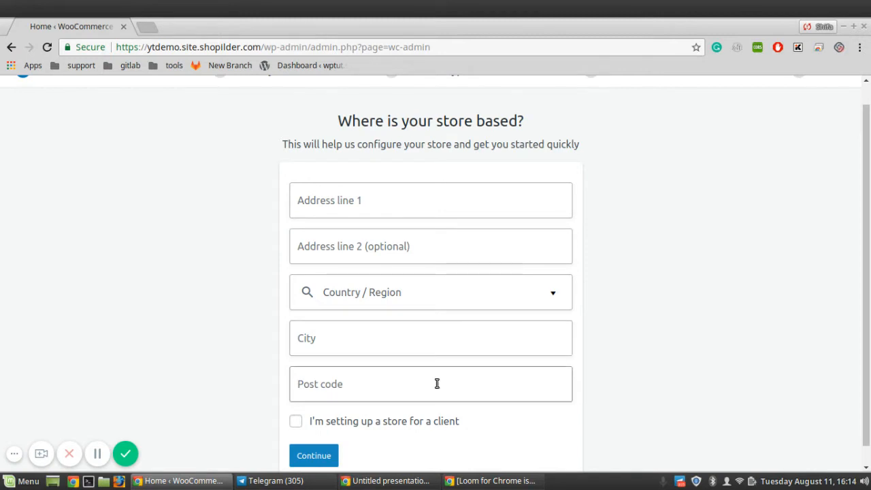
click(372, 204)
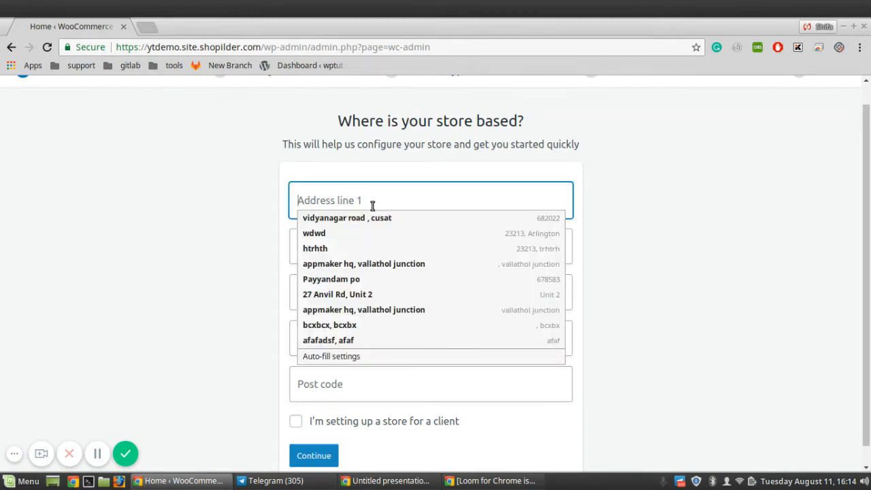
text(test)
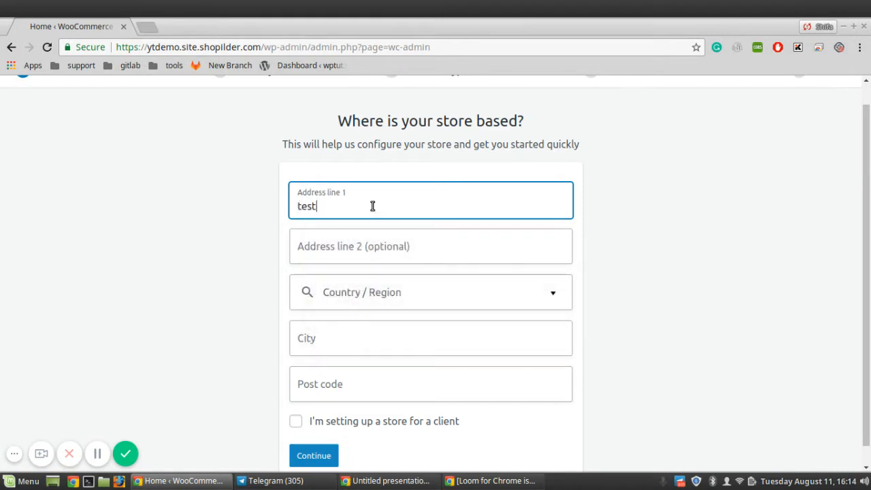
text(address)
- Set the store location to India — Kerala, city kochi, post code 682022, and continue
click(376, 293)
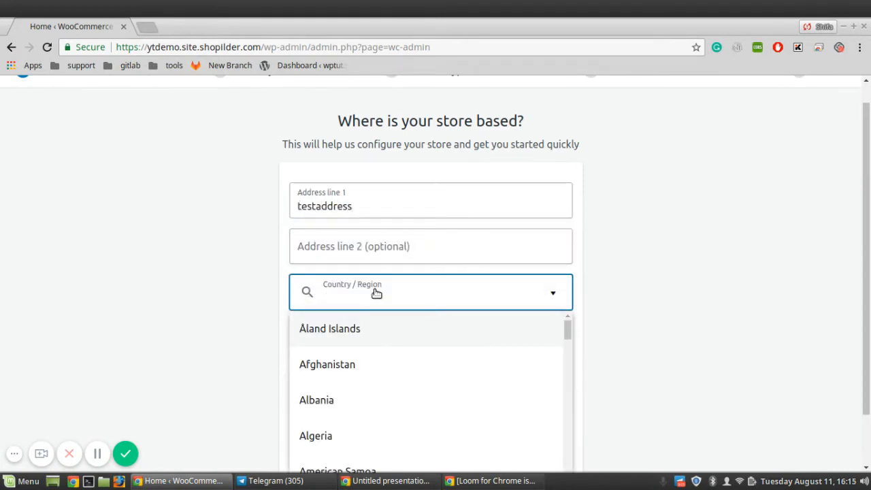
text(india)
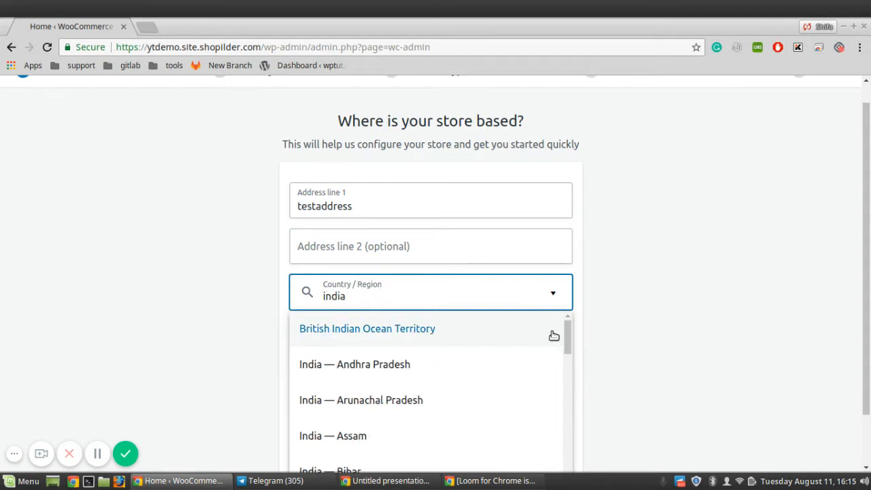
drag(566, 343, 575, 400)
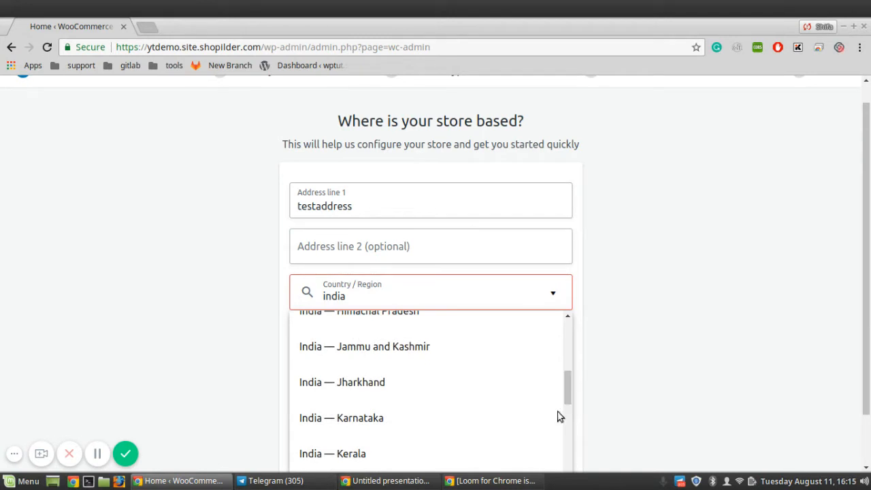
click(507, 454)
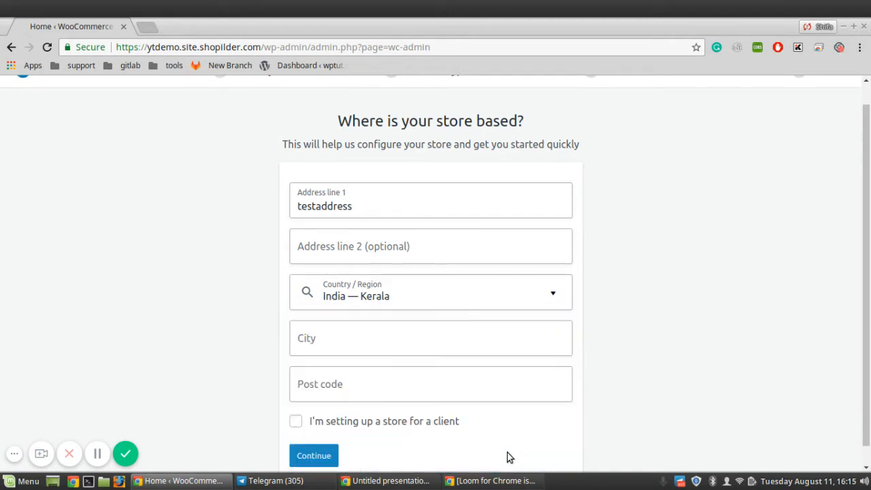
click(456, 344)
text(kochi)
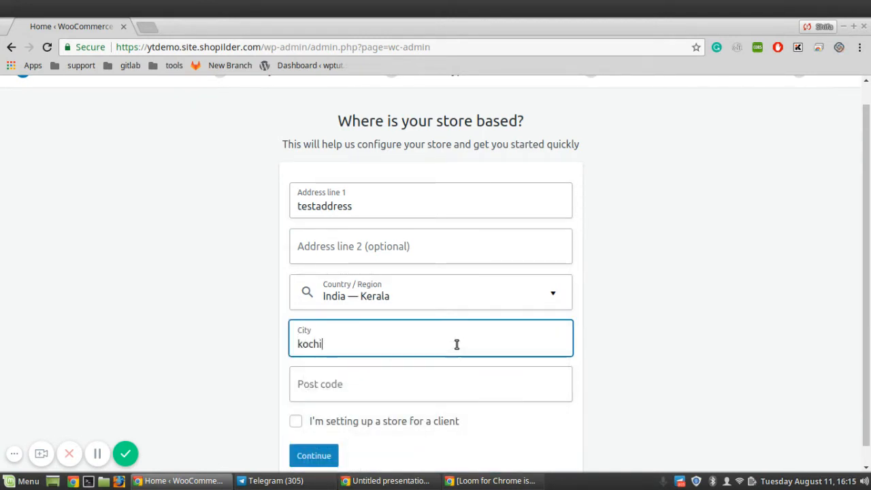
click(414, 388)
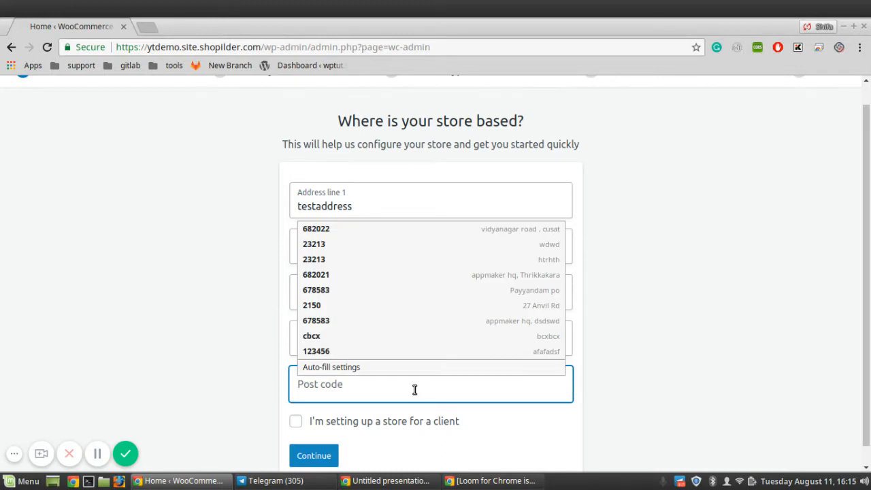
text(682022)
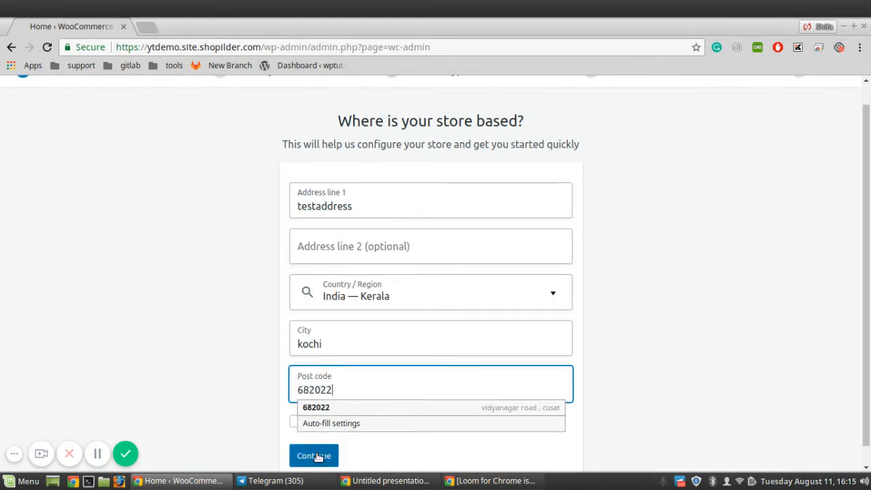
click(317, 456)
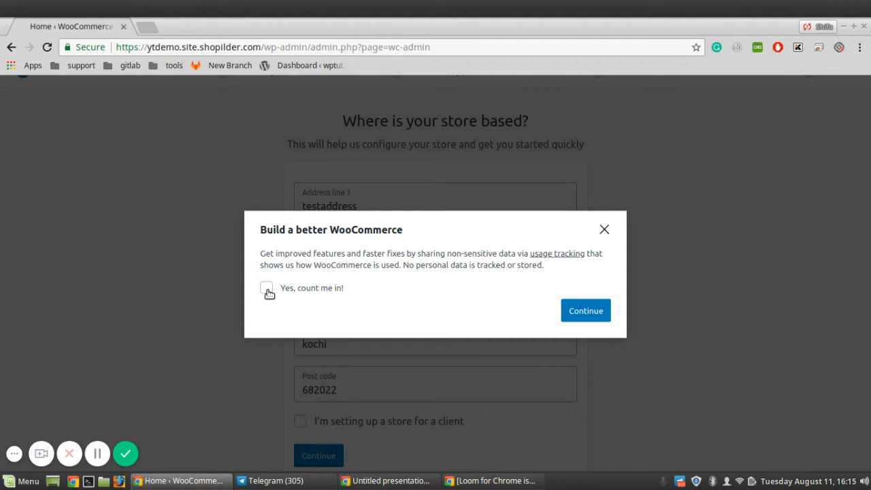
- Continue past the usage-tracking prompt with 'Yes, count me in!' left unchecked
click(588, 315)
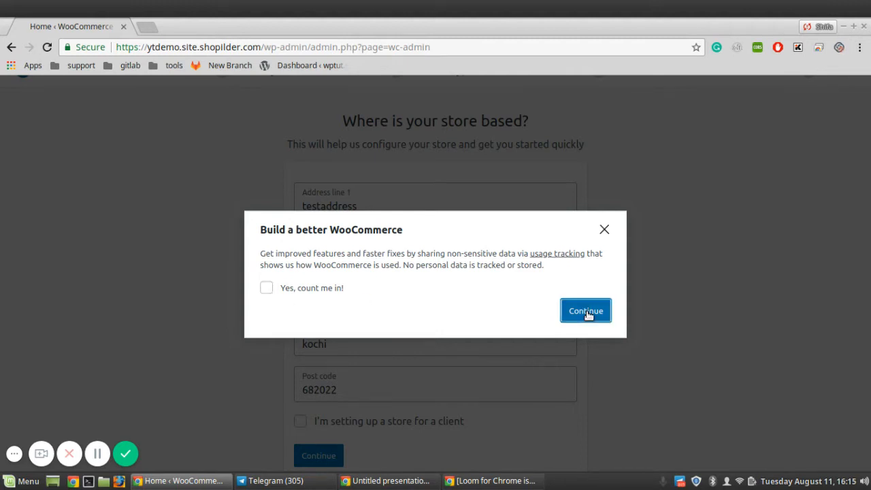
click(325, 456)
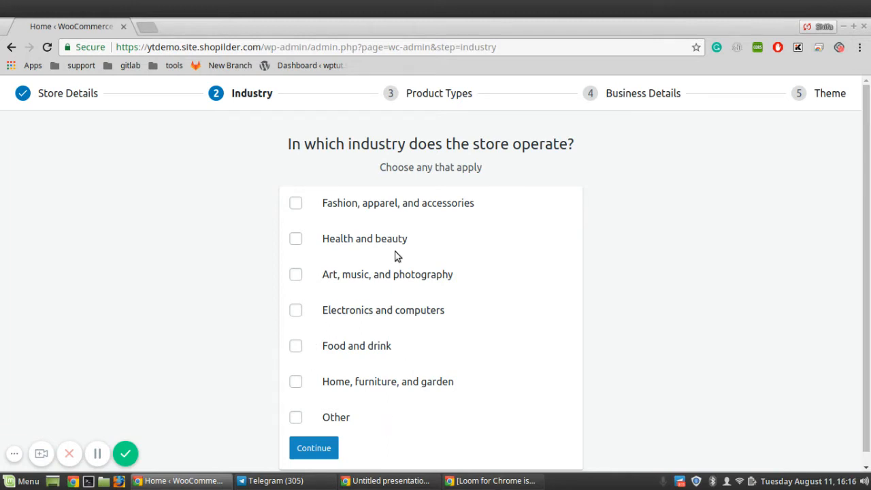
- Choose 'Fashion, apparel, and accessories' as the industry and Physical products as the product type
click(298, 206)
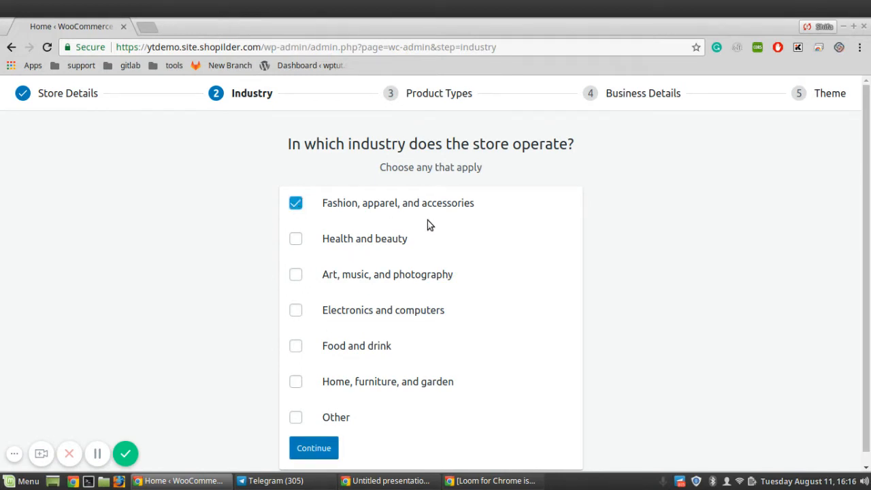
click(316, 450)
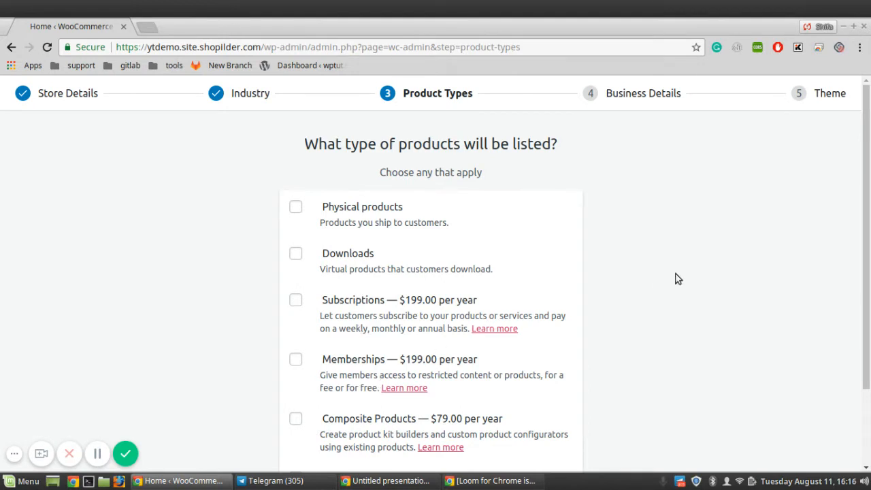
drag(868, 254, 868, 323)
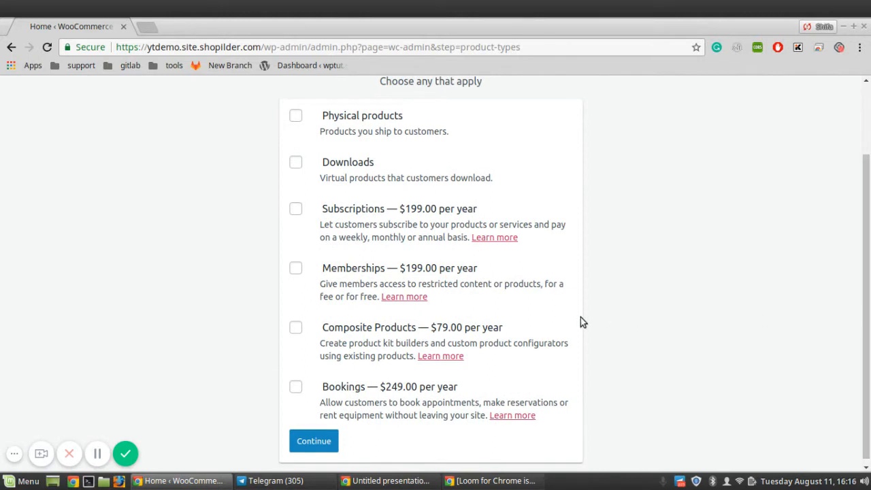
click(295, 115)
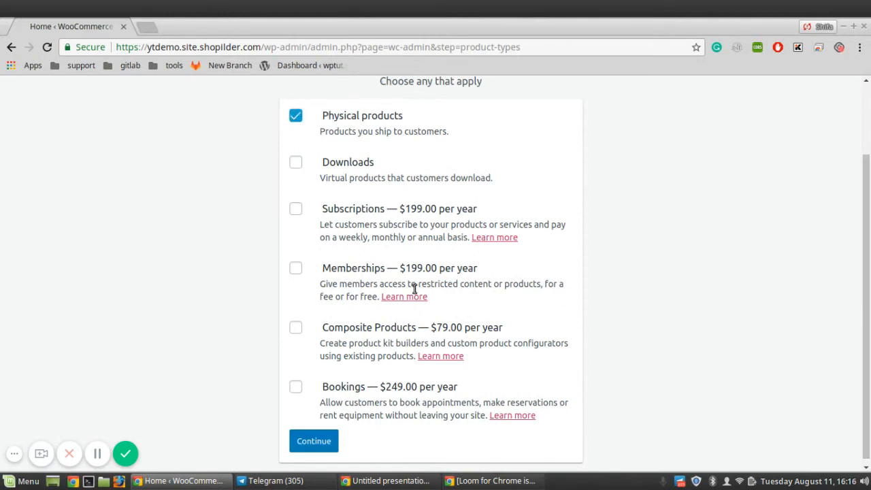
click(320, 441)
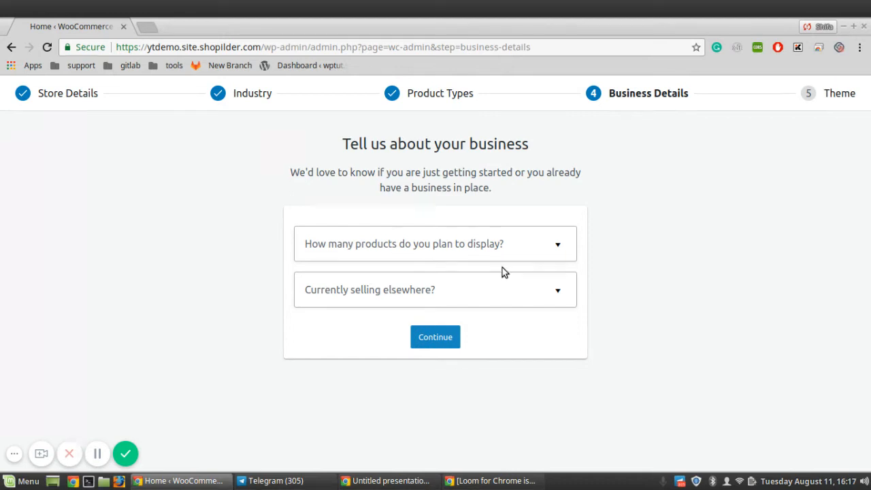
- Answer 'How many products' with 'I don't have any products yet.'
click(551, 251)
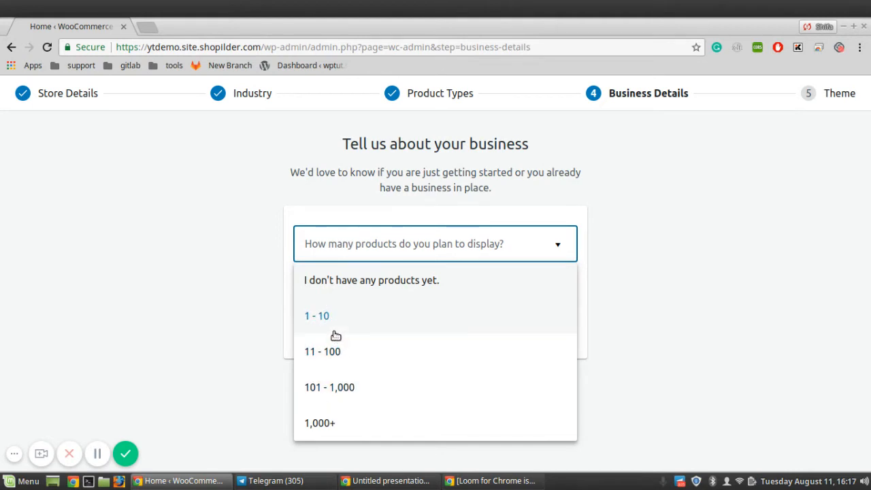
click(97, 453)
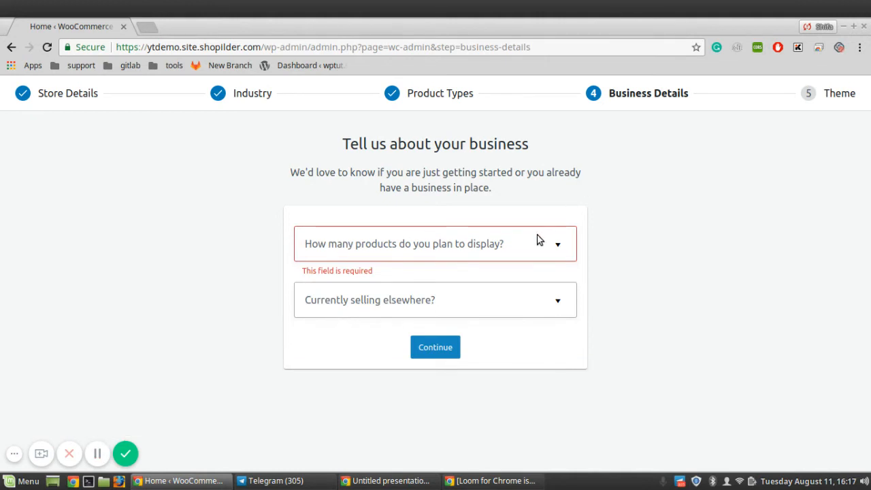
click(537, 240)
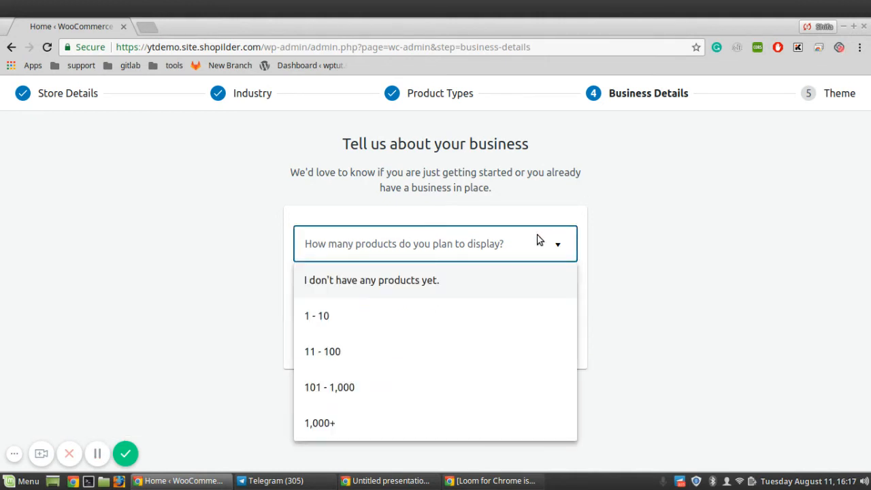
click(386, 283)
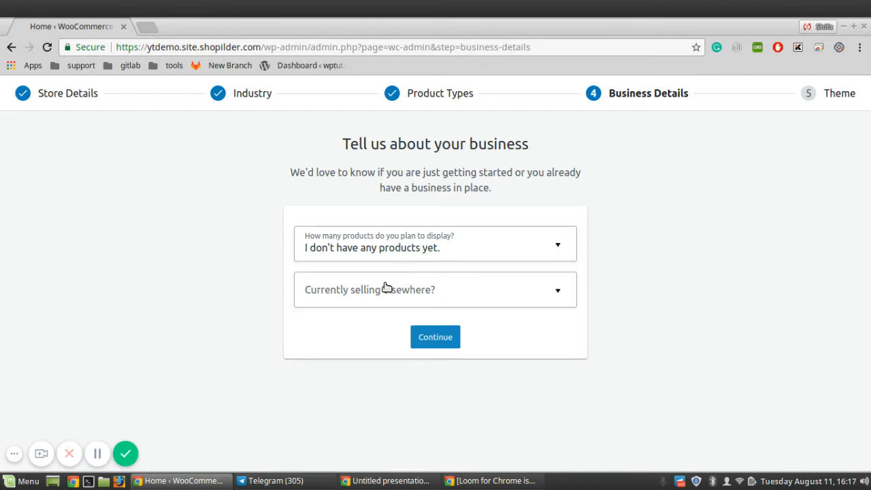
- Set 'Currently selling elsewhere?' to No and submit the business details
click(420, 288)
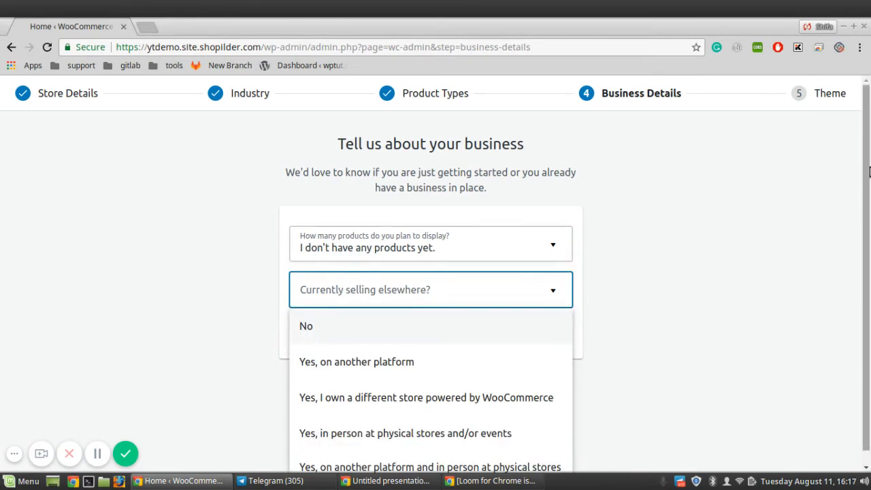
scroll(869, 171, down, 1)
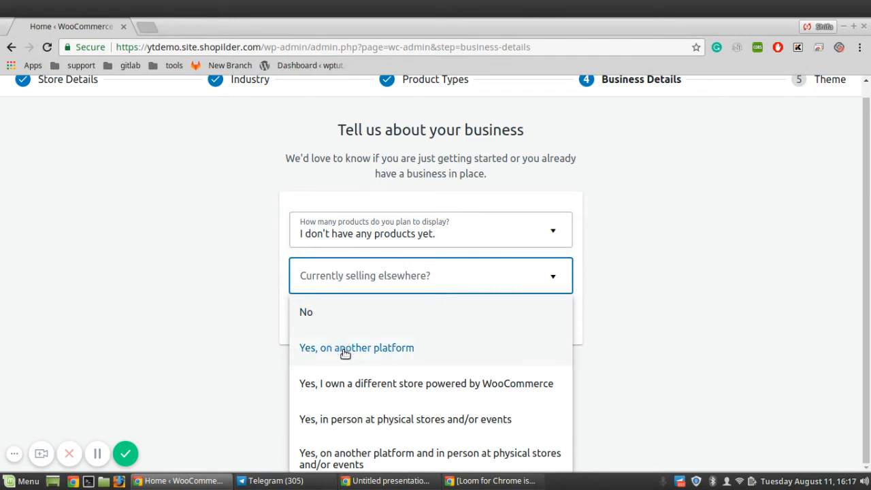
click(377, 352)
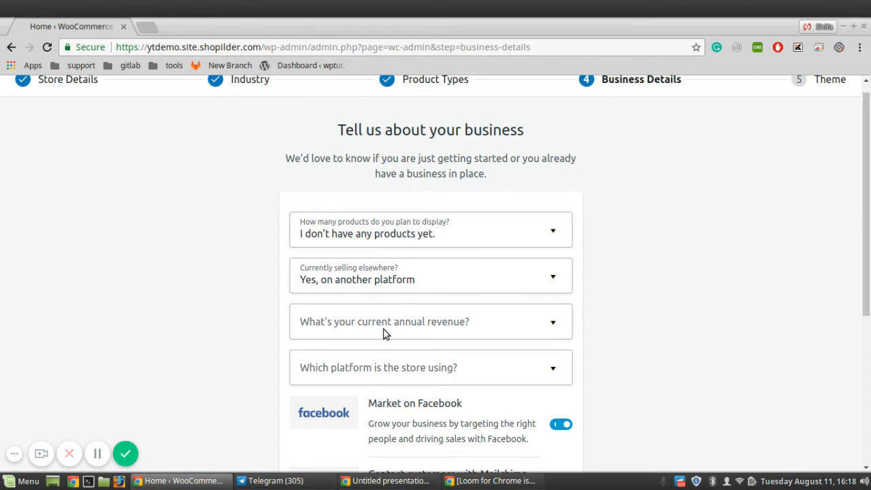
click(343, 278)
click(319, 324)
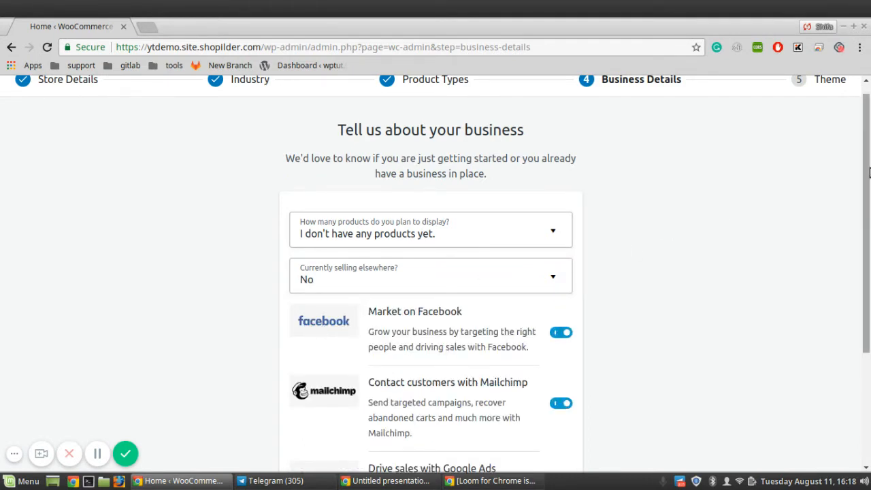
scroll(868, 214, down, 2)
drag(869, 214, 868, 224)
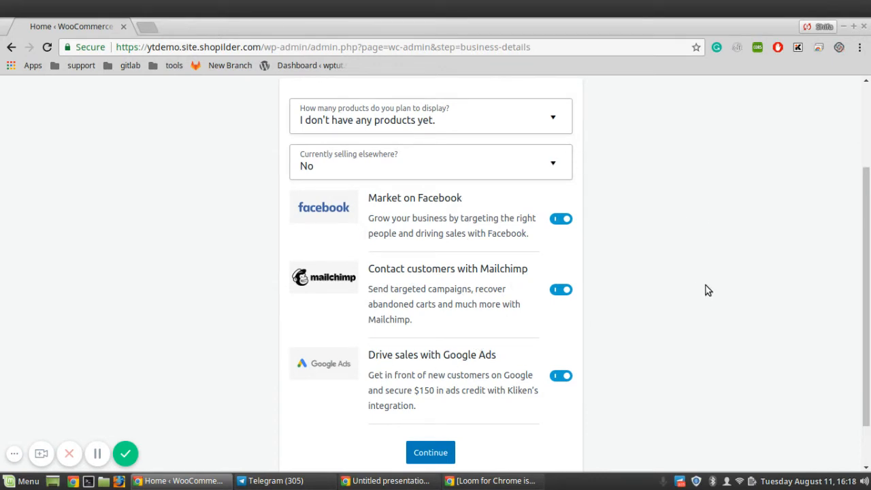
drag(868, 234, 868, 260)
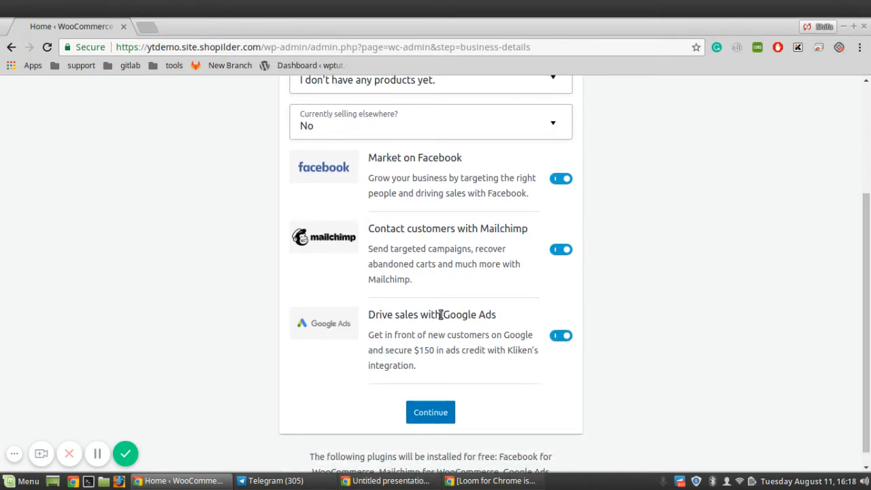
click(431, 413)
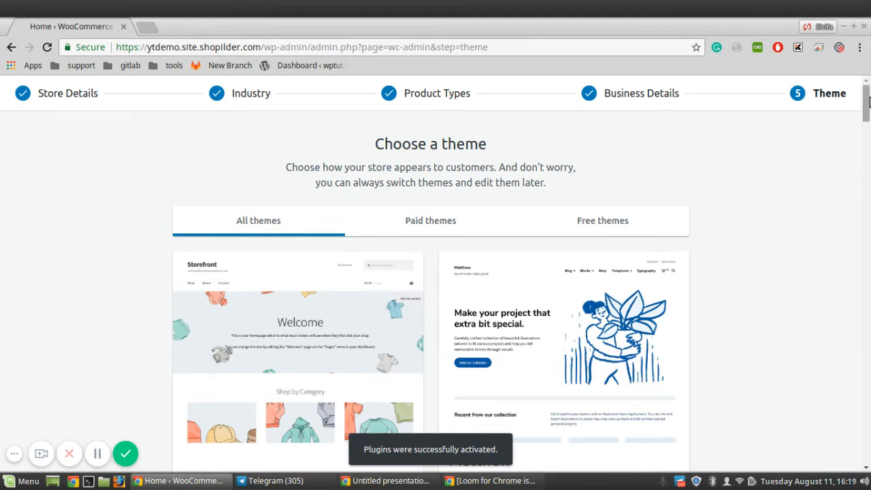
- Keep Storefront by choosing 'Continue with my active theme'
mouse_move(868, 101)
mouse_down()
mouse_move(868, 134)
mouse_move(868, 99)
mouse_up()
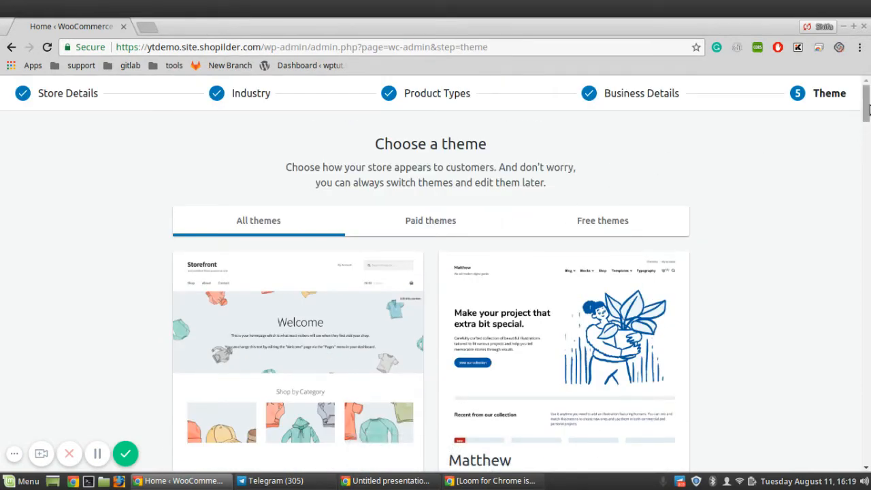
drag(868, 108, 868, 139)
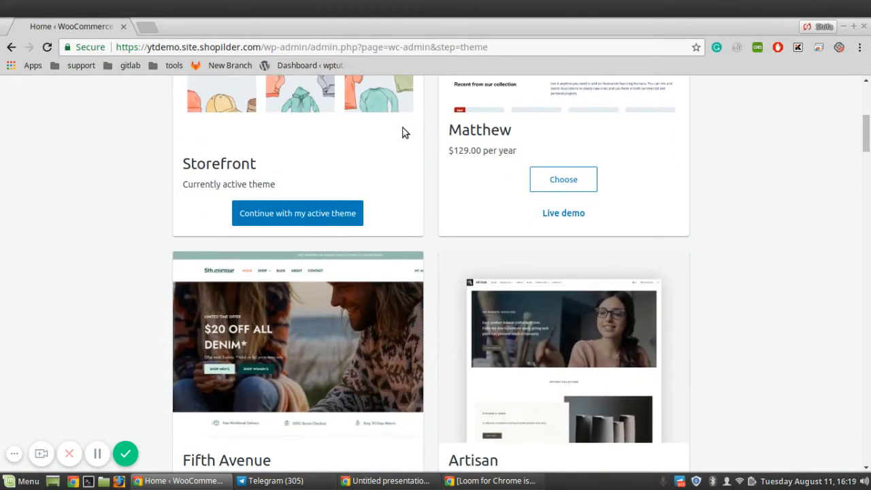
click(312, 215)
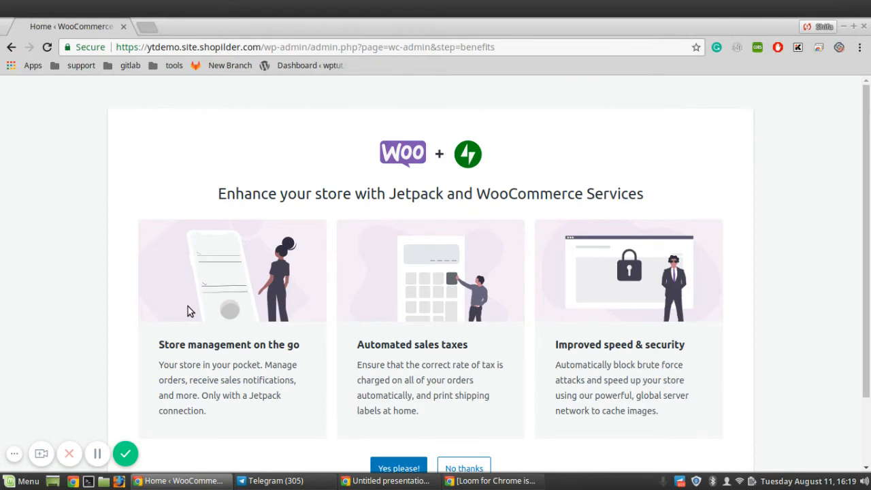
- Accept installing Jetpack and WooCommerce Services with 'Yes please!'
scroll(869, 243, down, 2)
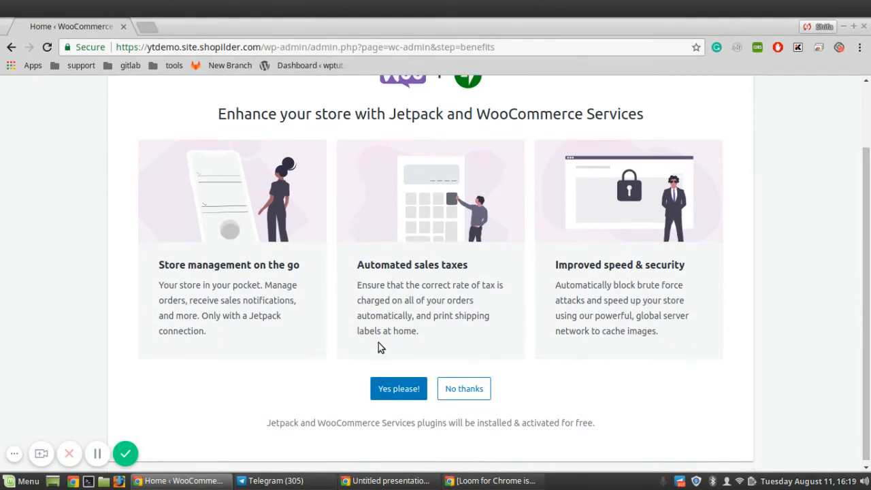
click(400, 393)
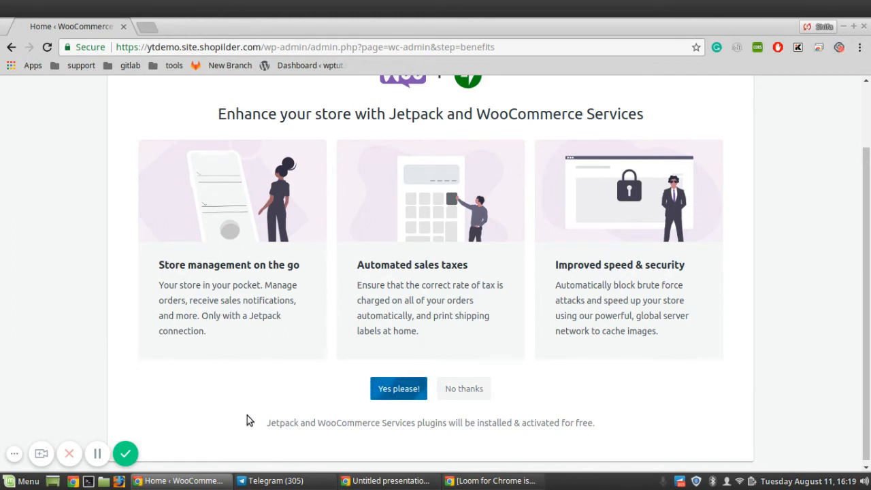
click(96, 455)
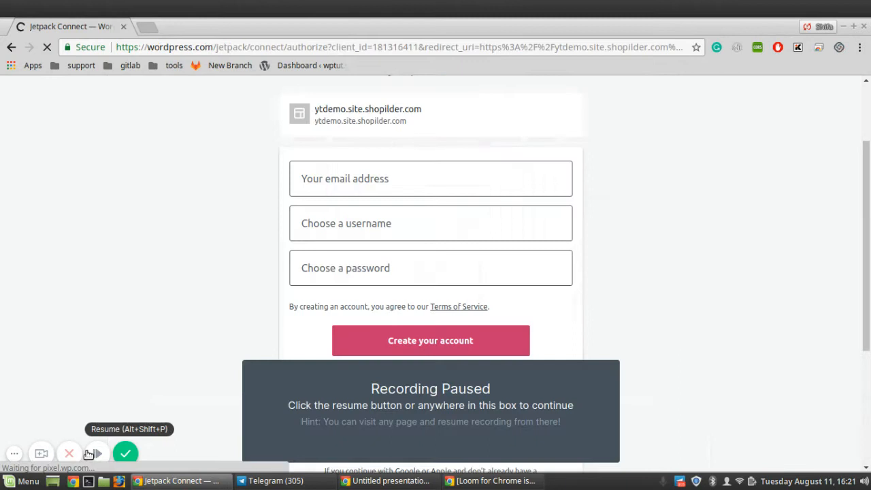
click(97, 456)
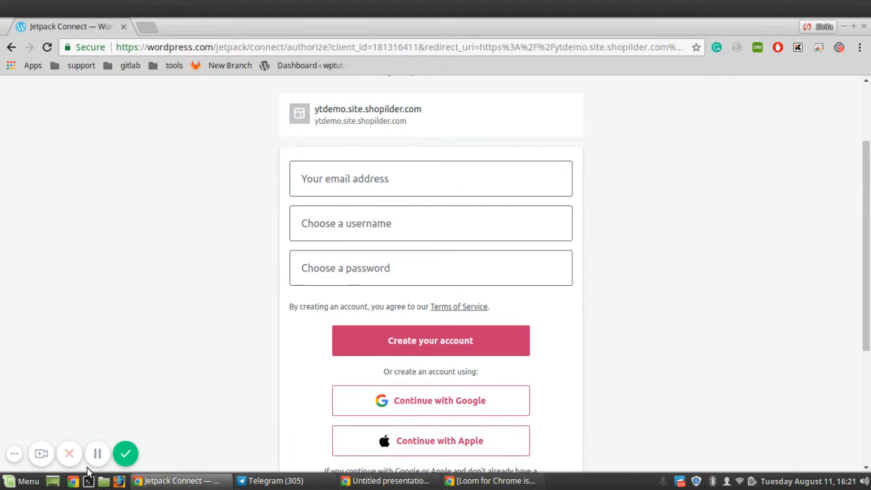
- Enter the account e-mail, a username and a password, then create the WordPress.com account
click(360, 179)
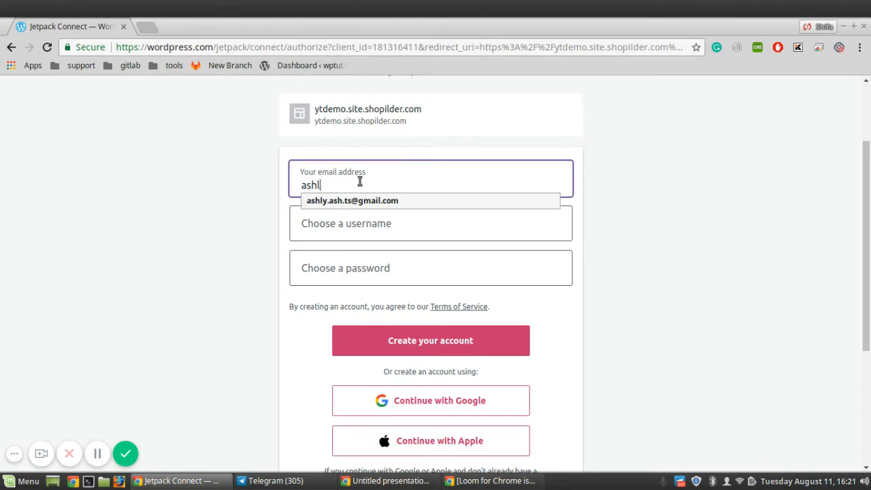
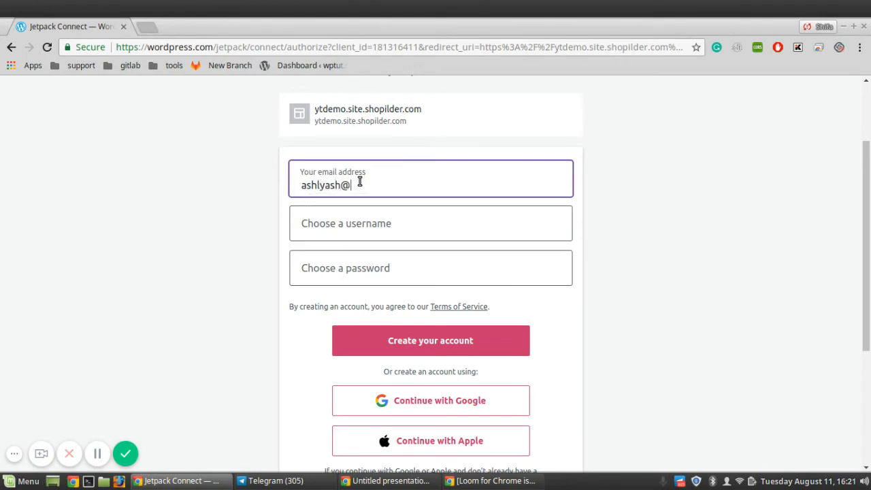
click(381, 223)
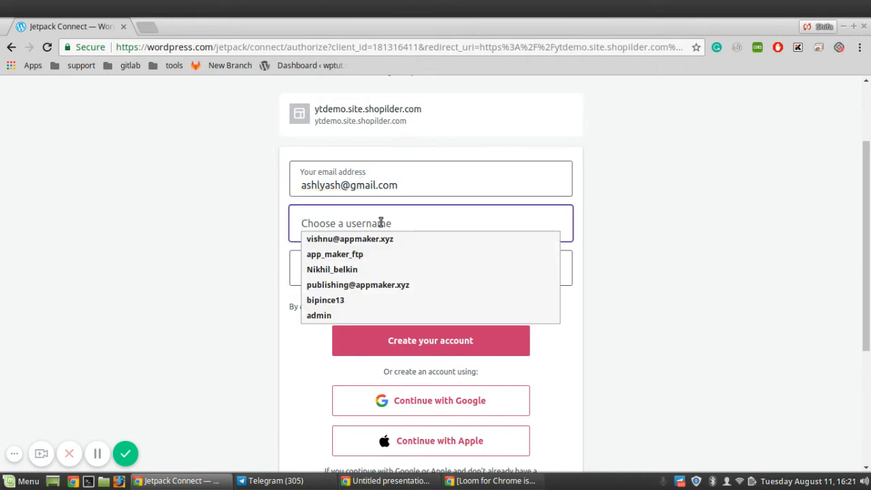
text(ashlyyy)
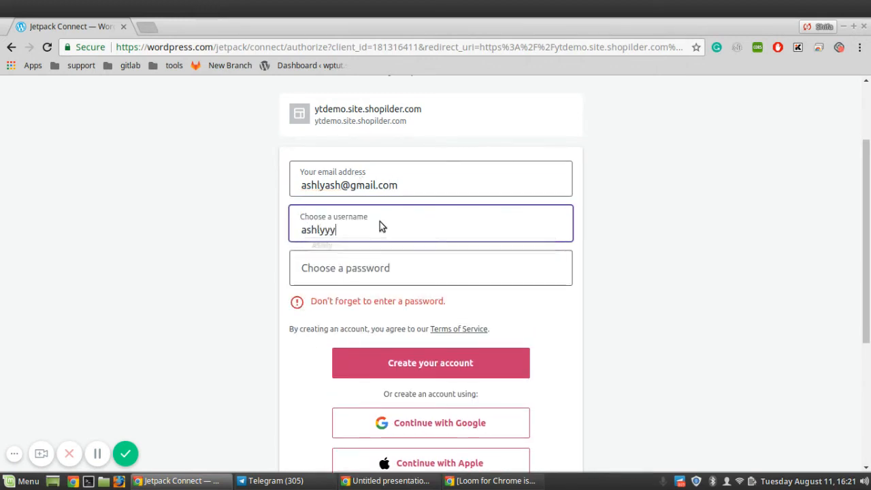
text(s)
click(370, 265)
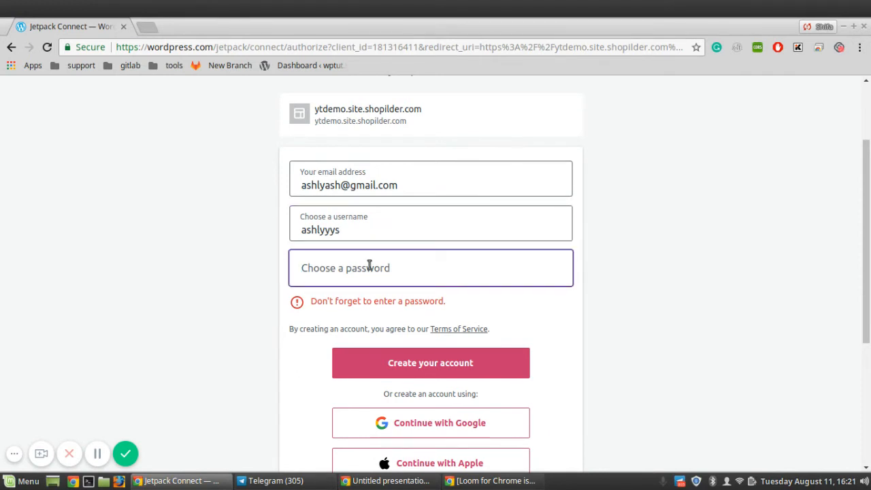
text(•••••)
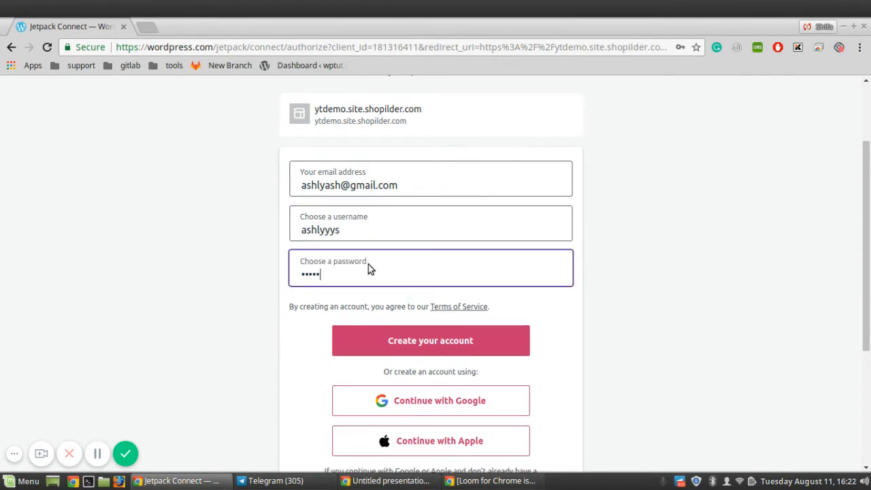
text(••••••)
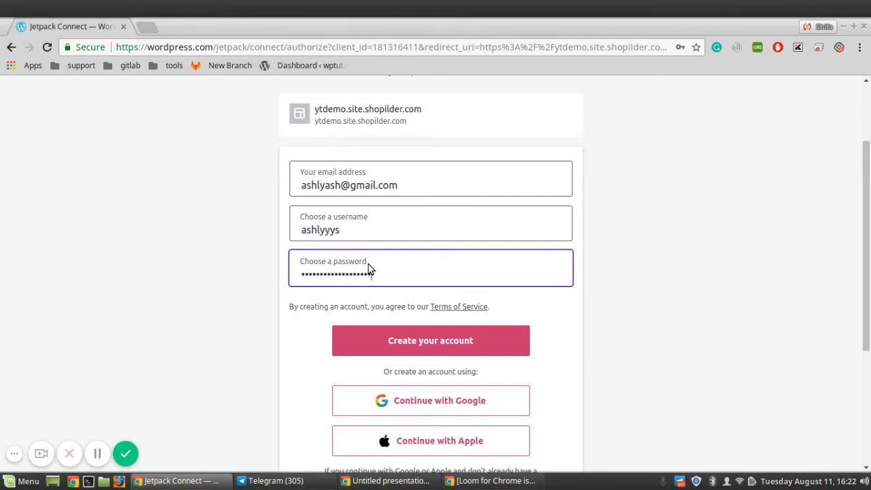
click(460, 346)
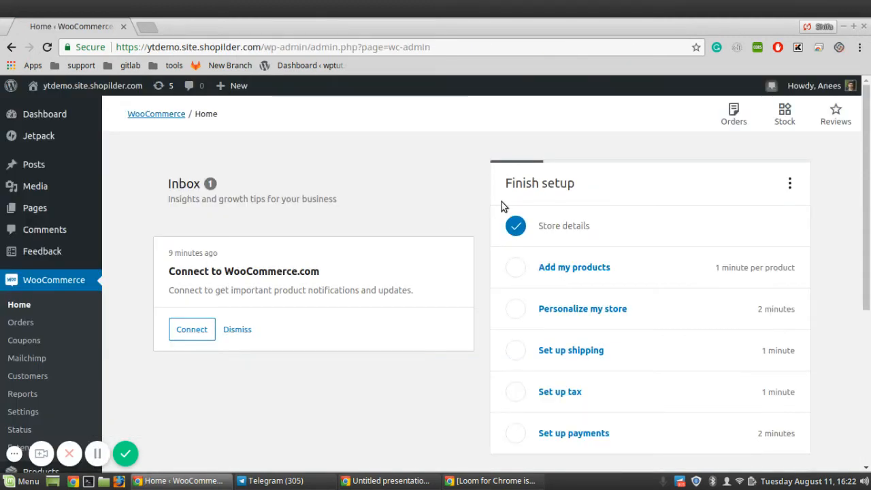
- Scroll the WooCommerce Home page to review the Finish setup checklist
drag(868, 108, 868, 129)
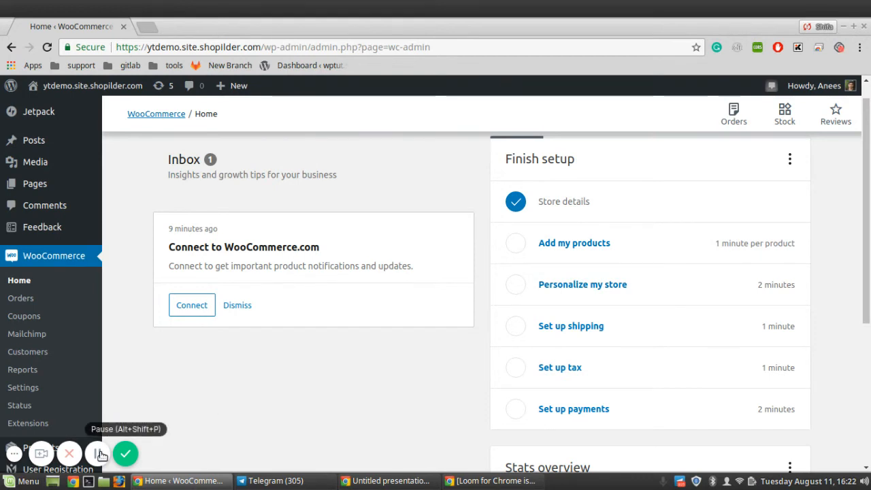
- Revisit the store details and industry wizard steps, then keep the Storefront theme to finish setup
click(611, 213)
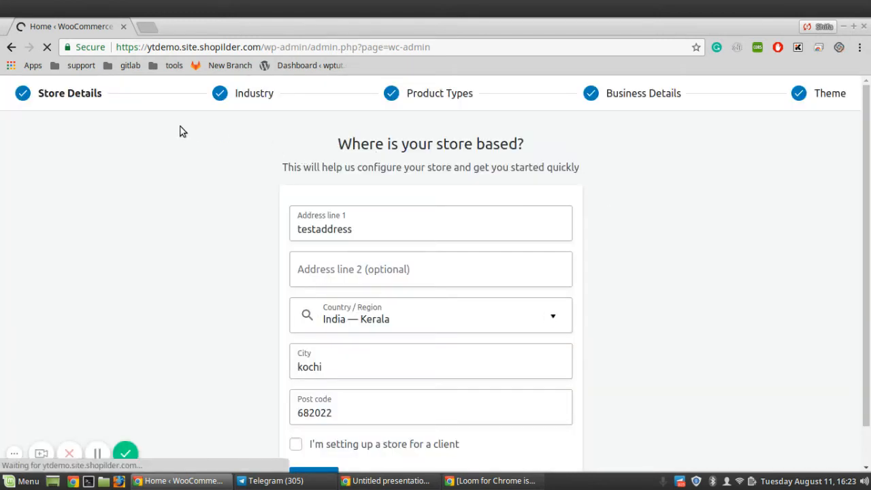
click(243, 93)
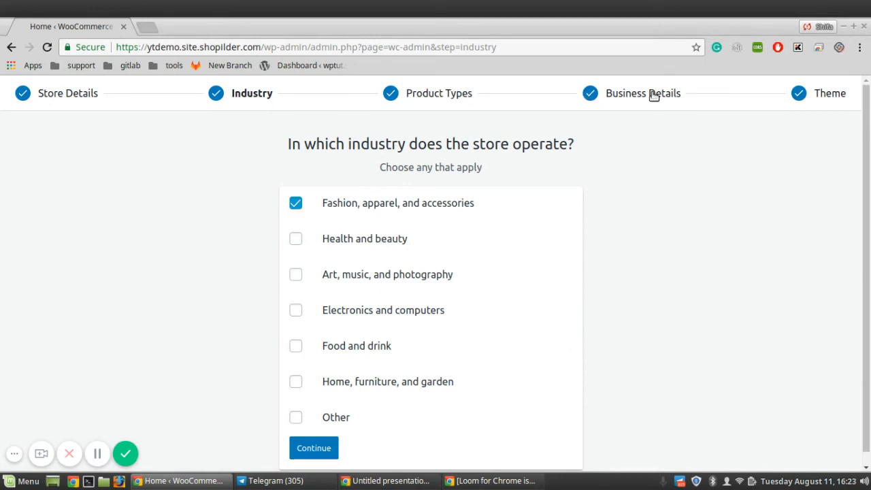
click(829, 93)
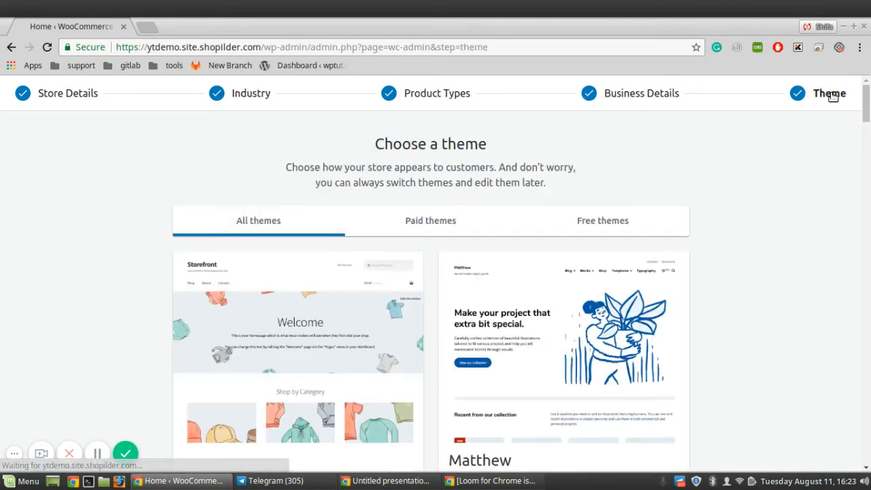
drag(867, 111, 868, 148)
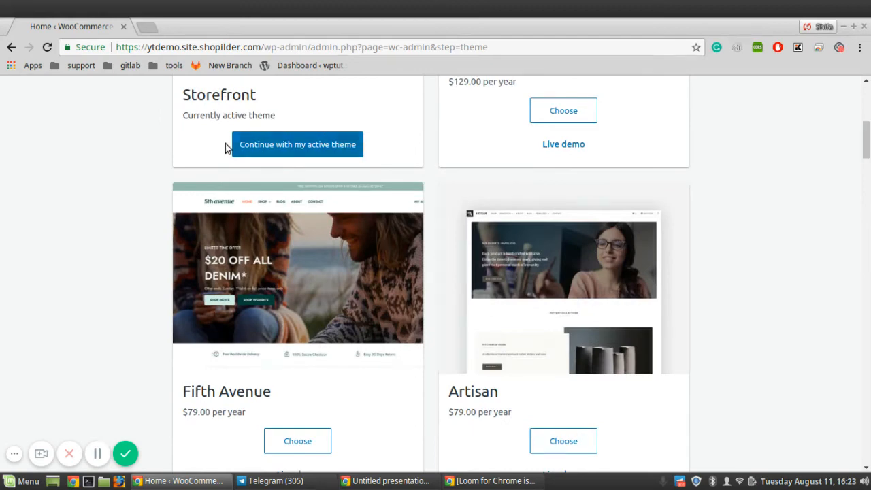
click(252, 147)
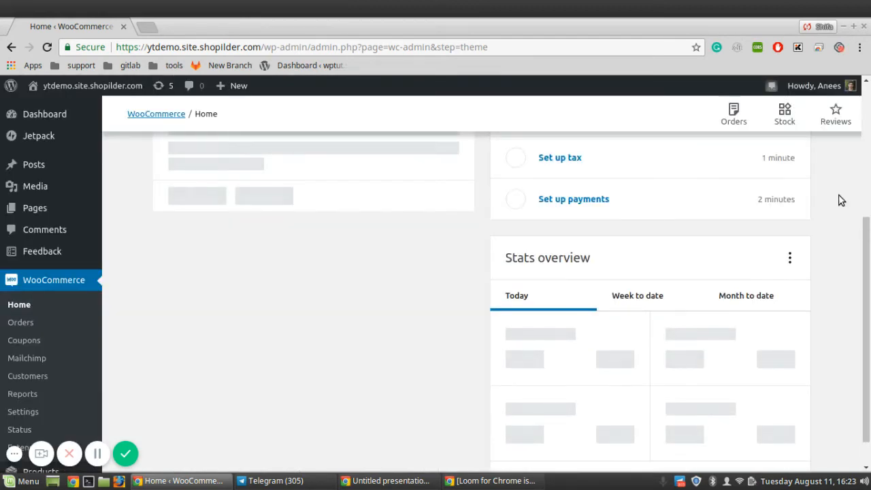
scroll(721, 236, up, 5)
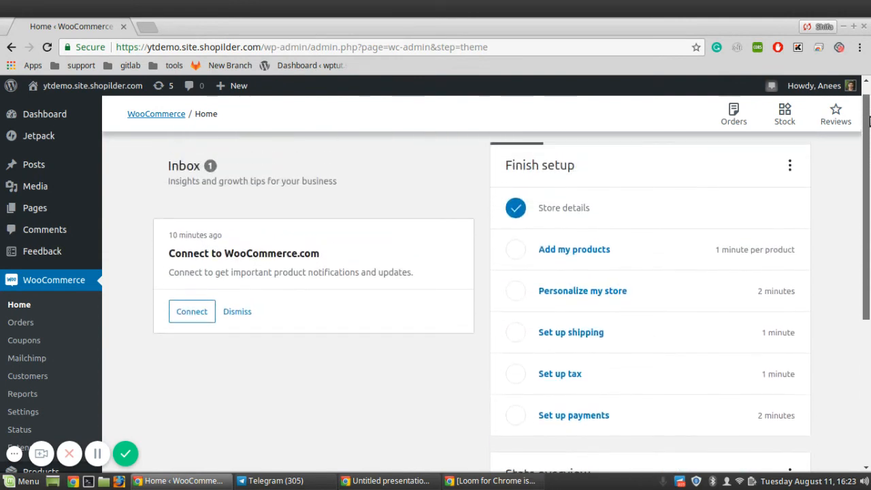
click(651, 263)
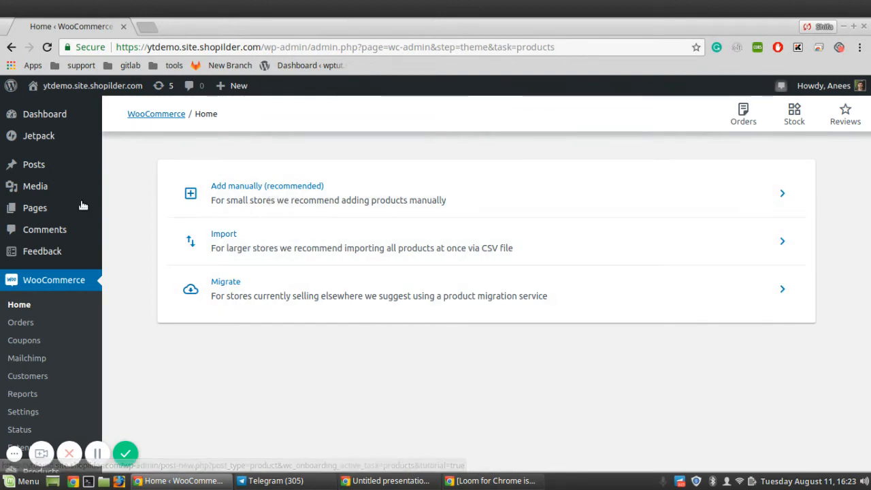
click(35, 312)
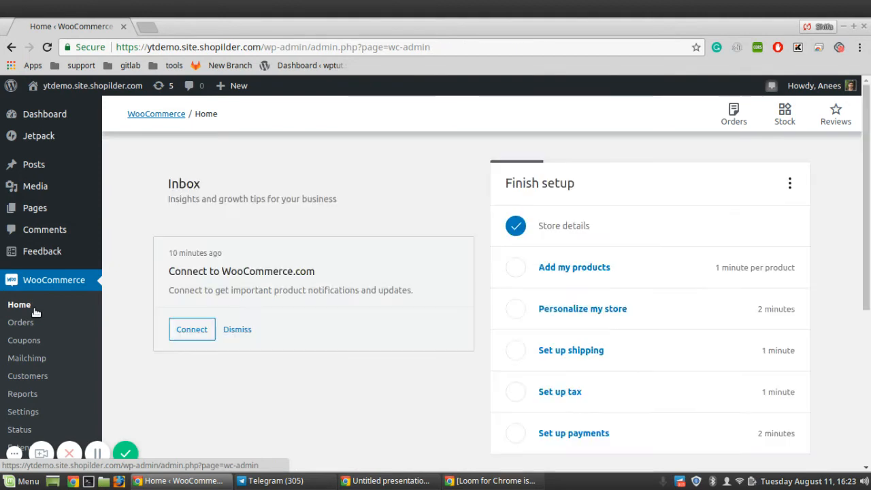
click(627, 312)
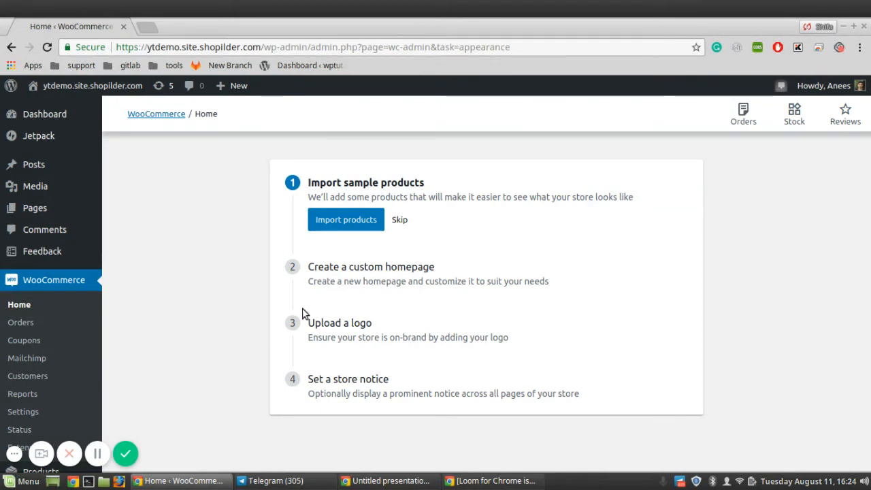
click(30, 305)
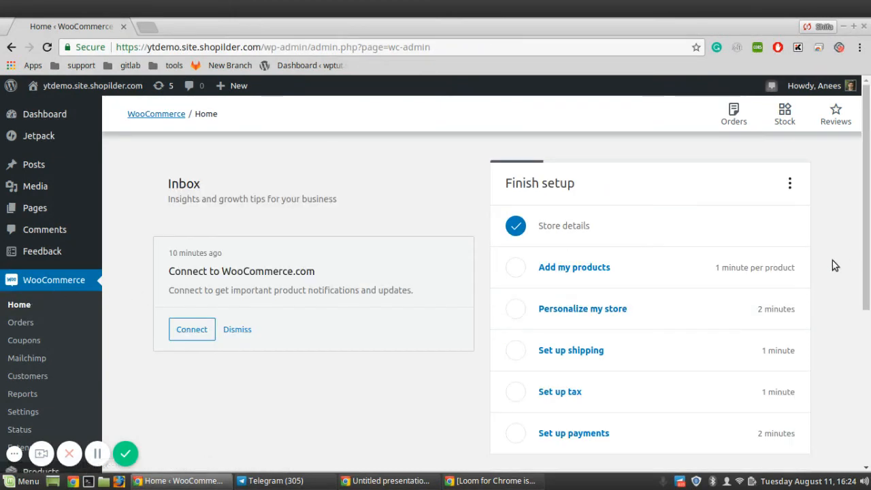
scroll(816, 272, down, 1)
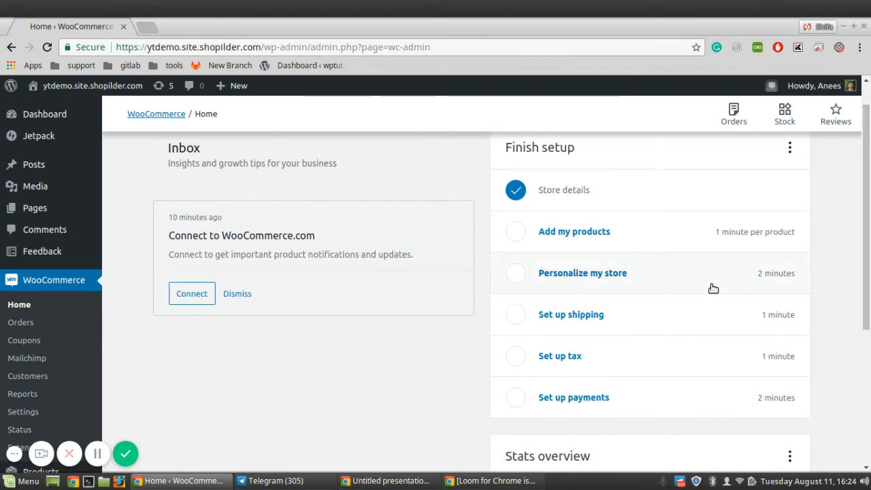
click(643, 328)
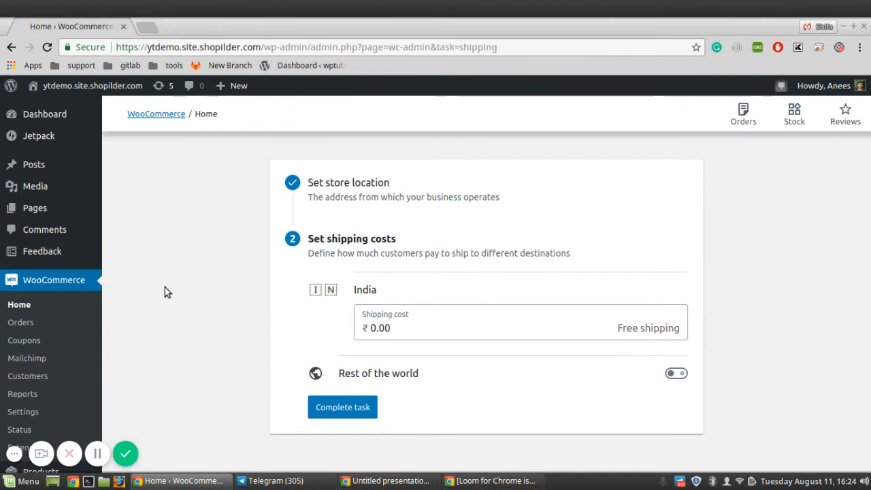
click(19, 305)
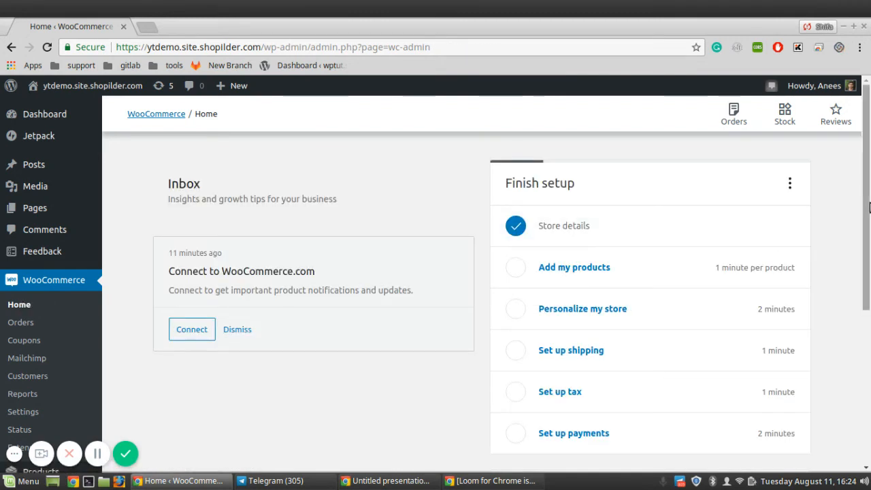
scroll(869, 207, down, 3)
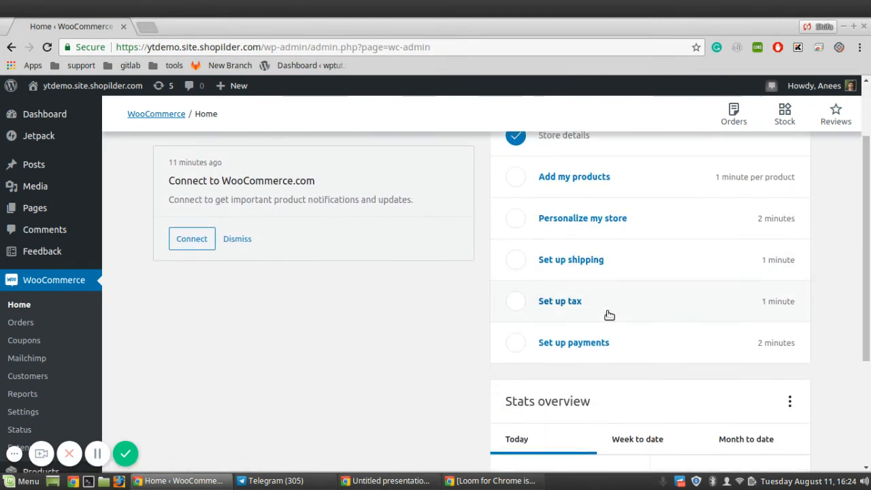
click(608, 308)
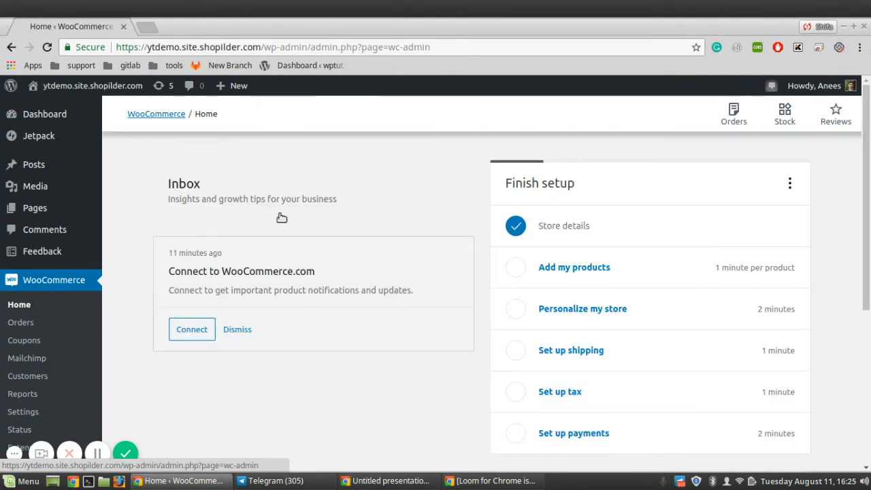
drag(869, 172, 869, 239)
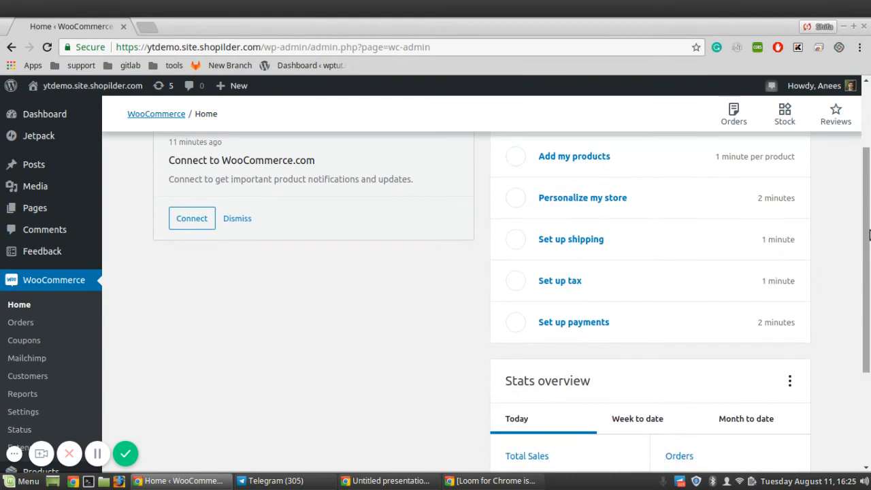
click(618, 330)
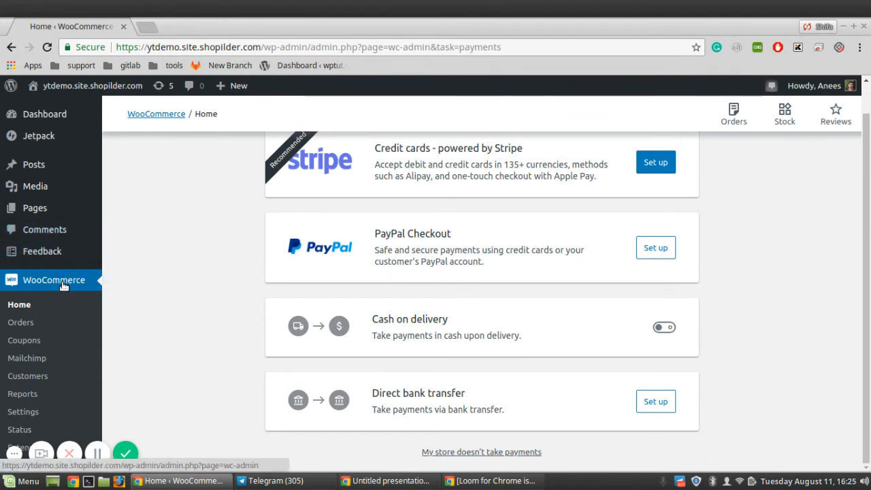
click(27, 311)
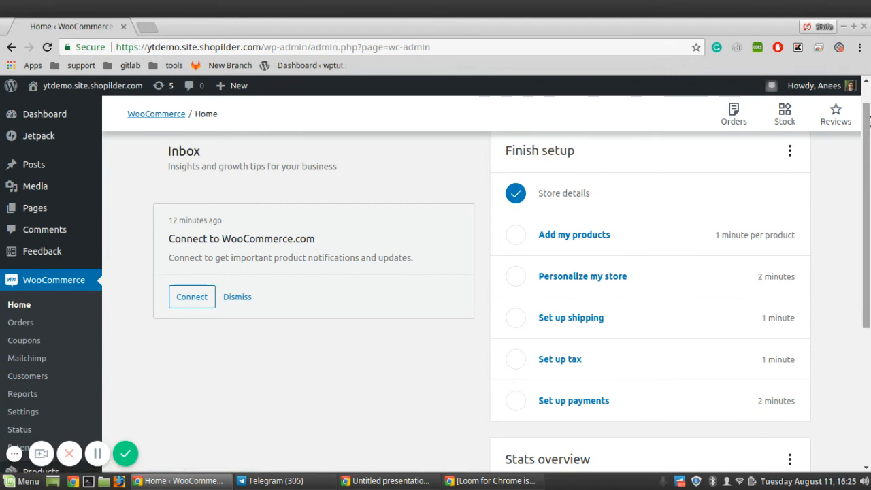
drag(869, 158, 868, 287)
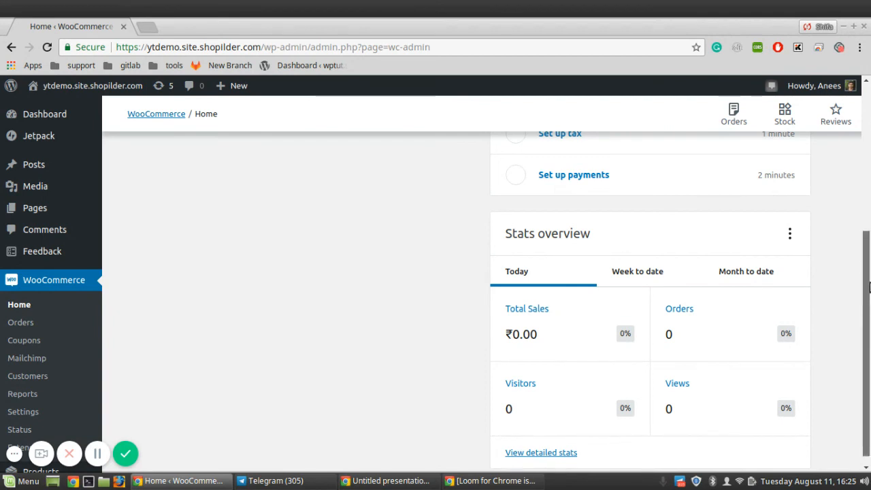
drag(869, 286, 868, 293)
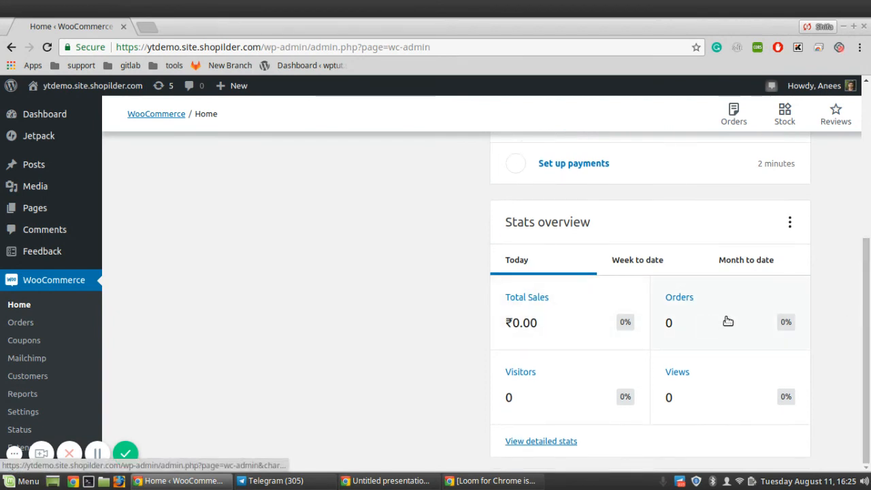
drag(868, 282, 723, 137)
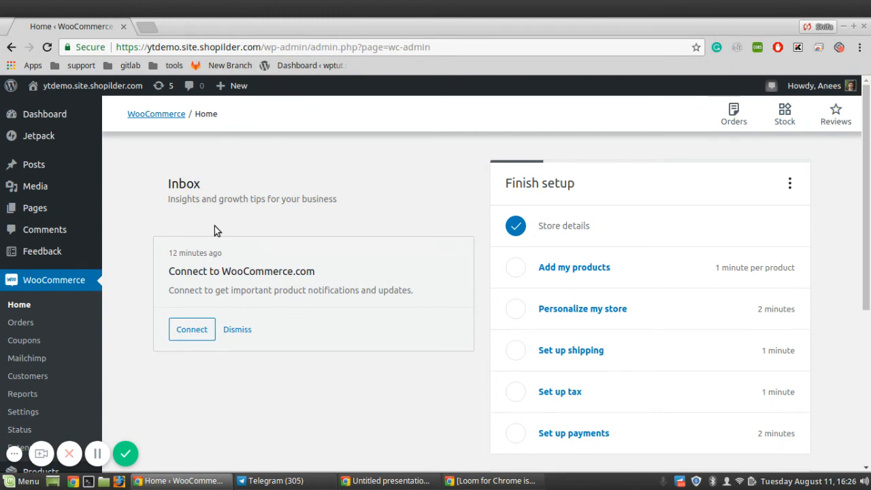
- From Pages > All Pages, open the Cart page with its [woocommerce_cart] shortcode in the editor
mouse_move(78, 194)
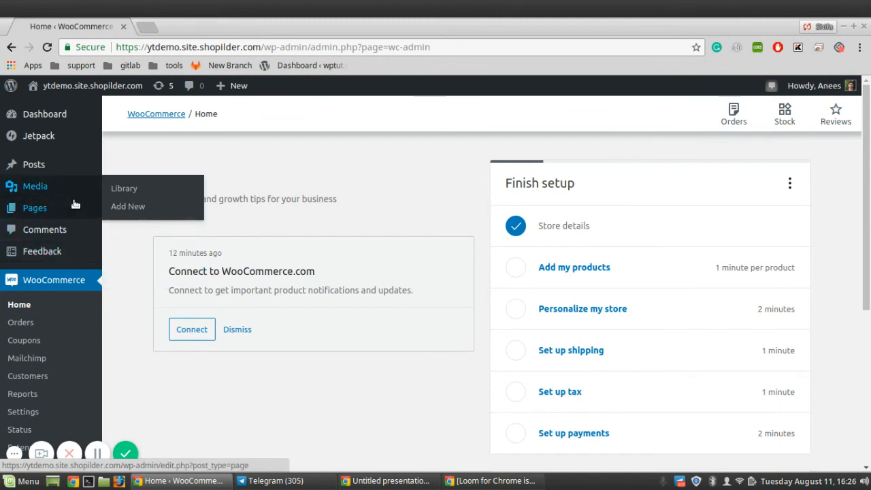
click(127, 211)
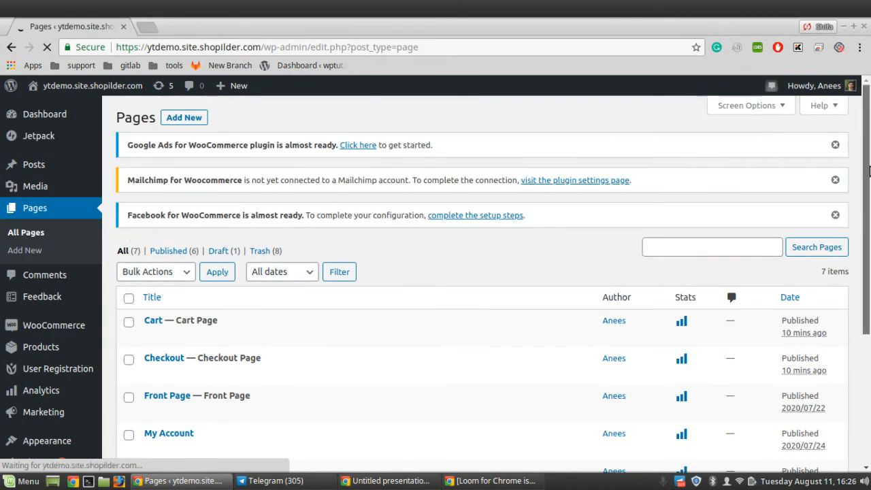
scroll(868, 193, down, 1)
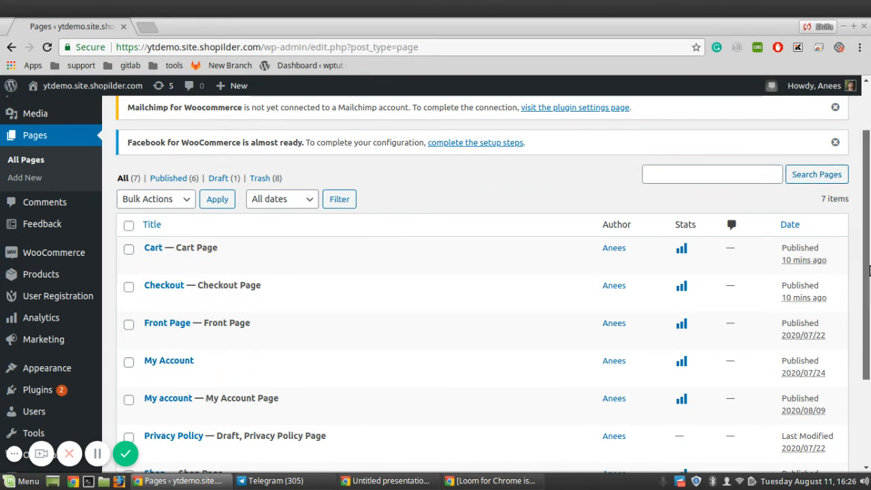
scroll(869, 309, down, 2)
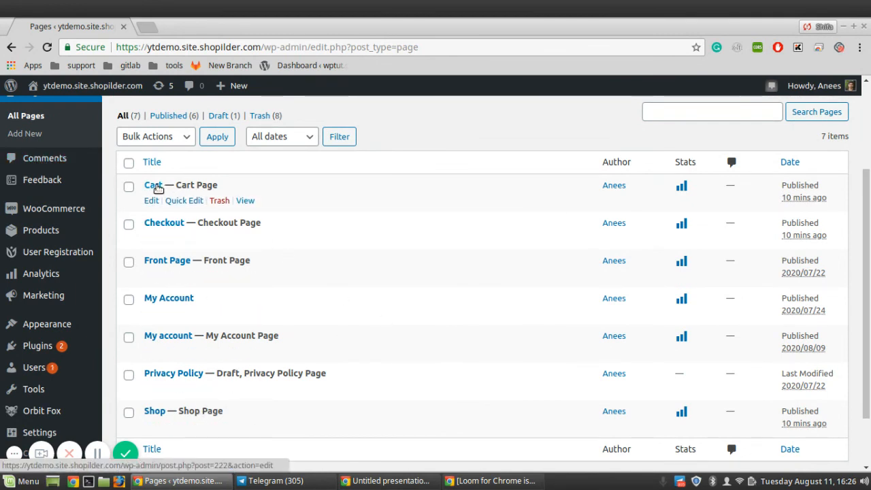
click(153, 185)
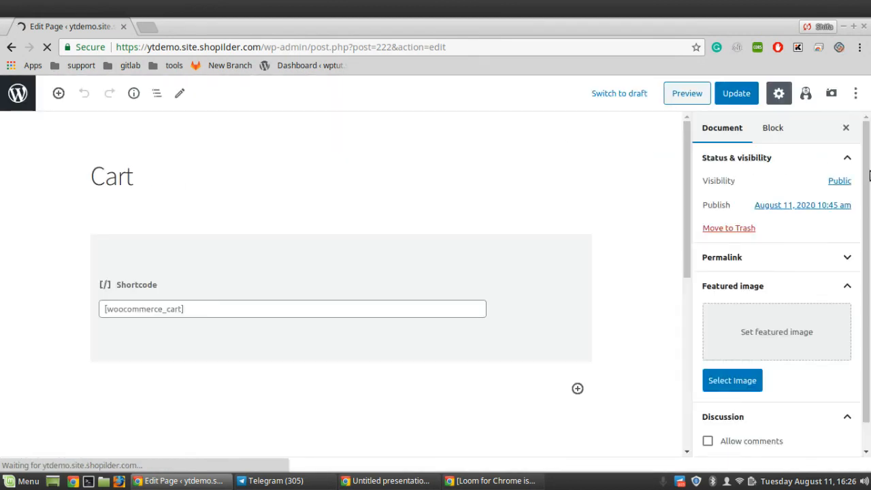
- Preview the Cart page showing 'Your cart is currently empty', then return to All Pages
drag(868, 177, 869, 197)
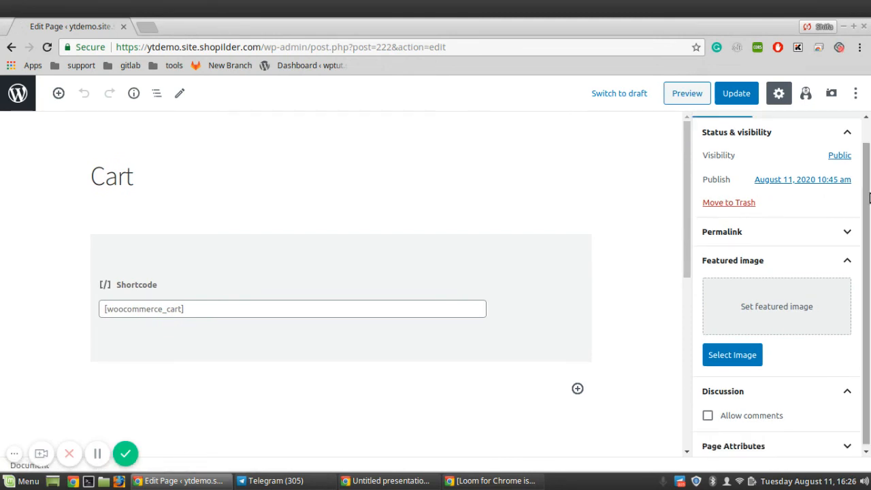
click(697, 97)
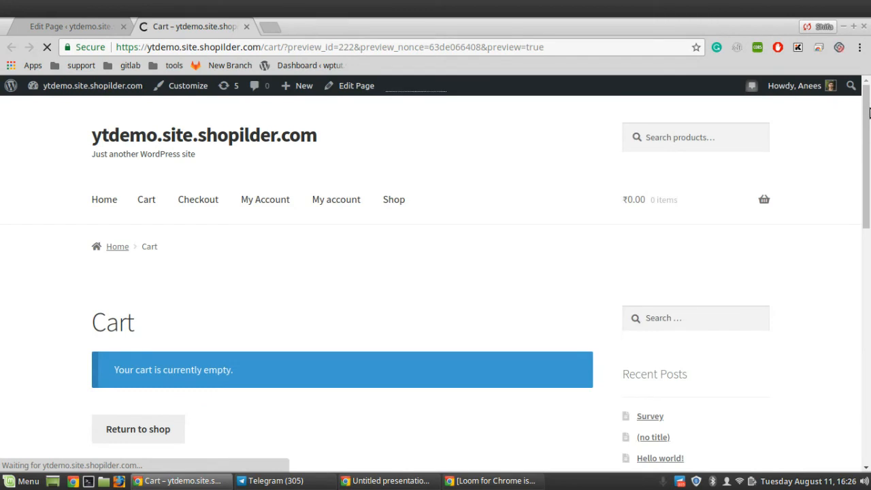
scroll(868, 112, down, 1)
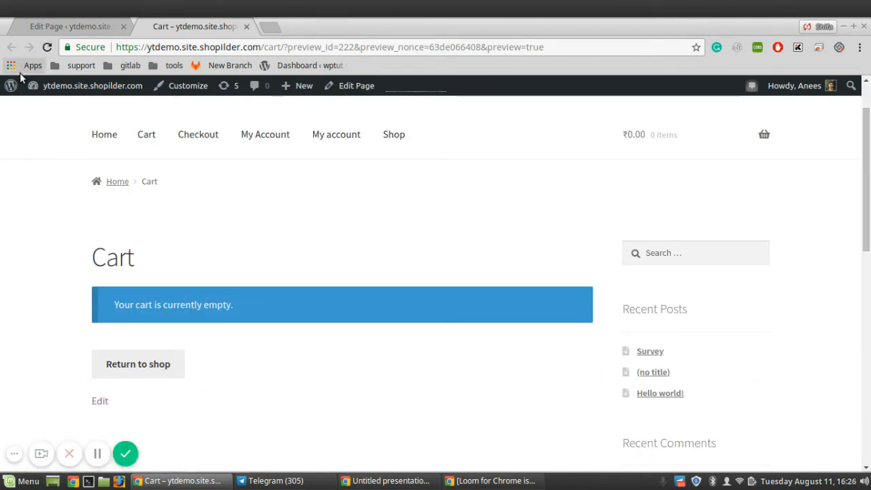
click(71, 28)
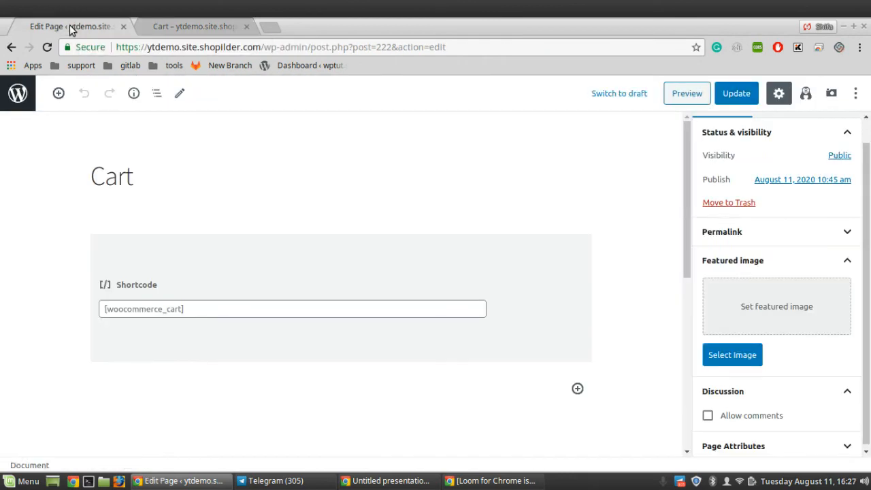
click(9, 47)
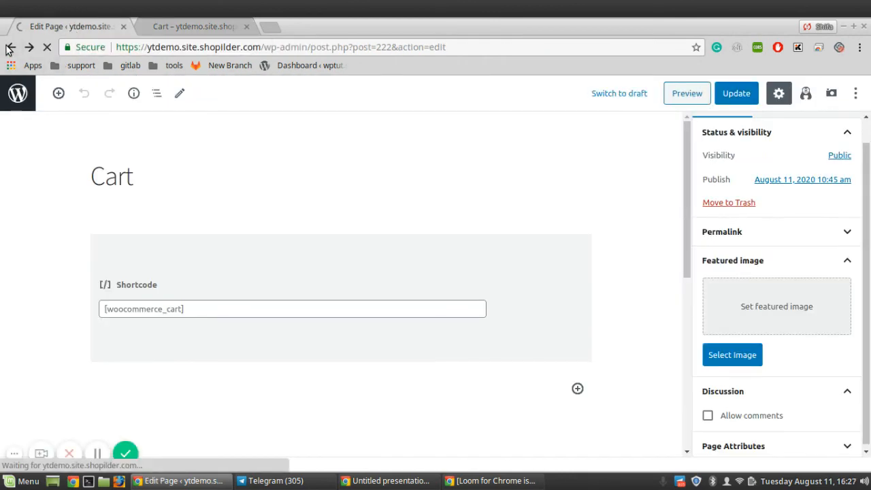